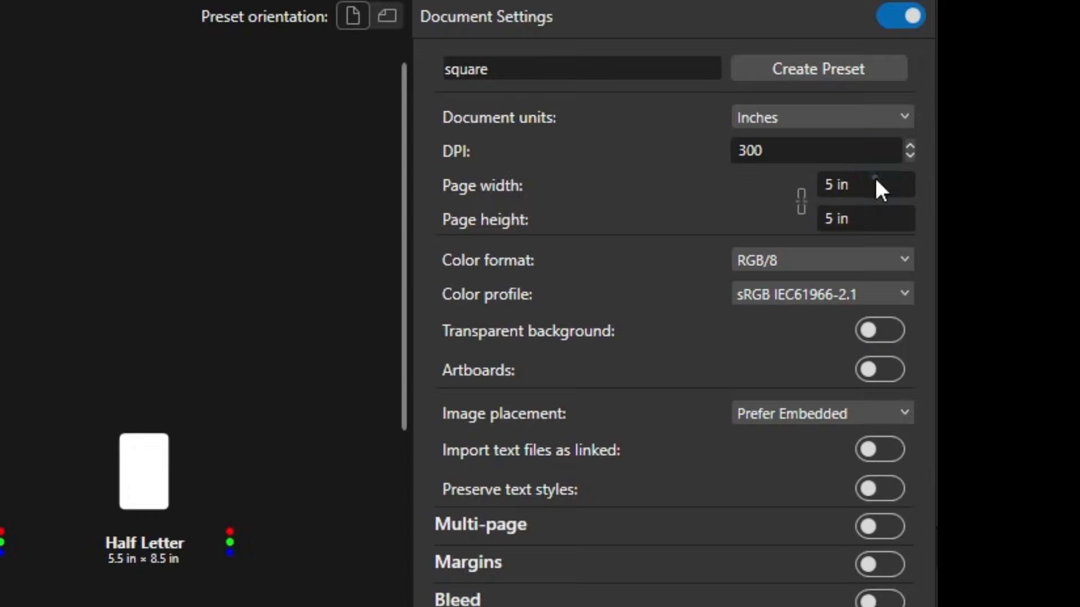
# Create a new document from the square preset, 5 in by 5 in at 300 DPI in RGB/8
pyautogui.click(1053, 148)
pyautogui.click(1047, 163)
pyautogui.click(866, 183)
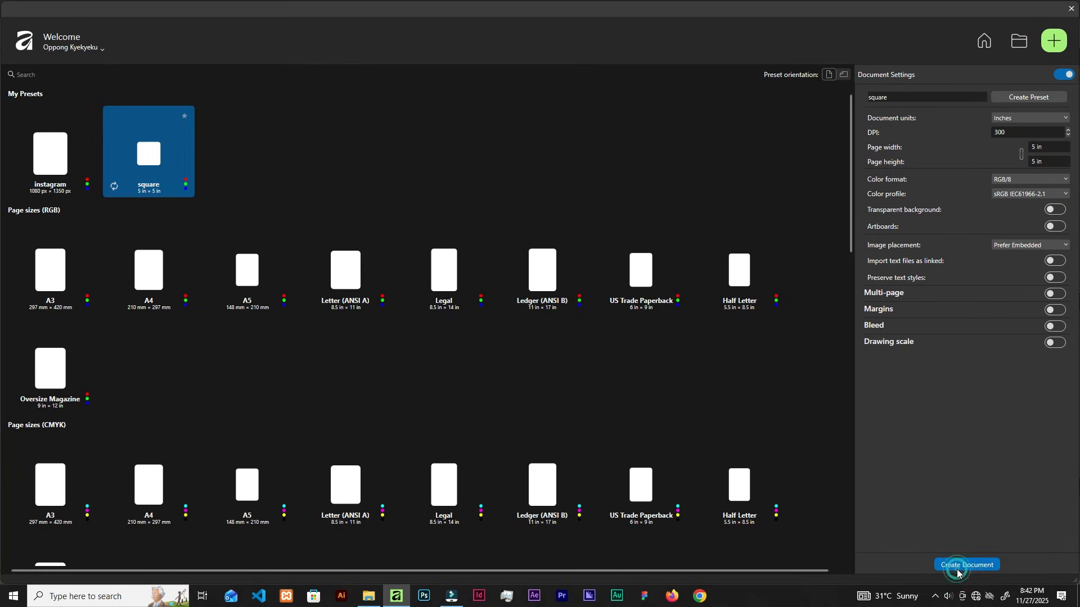
pyautogui.click(960, 564)
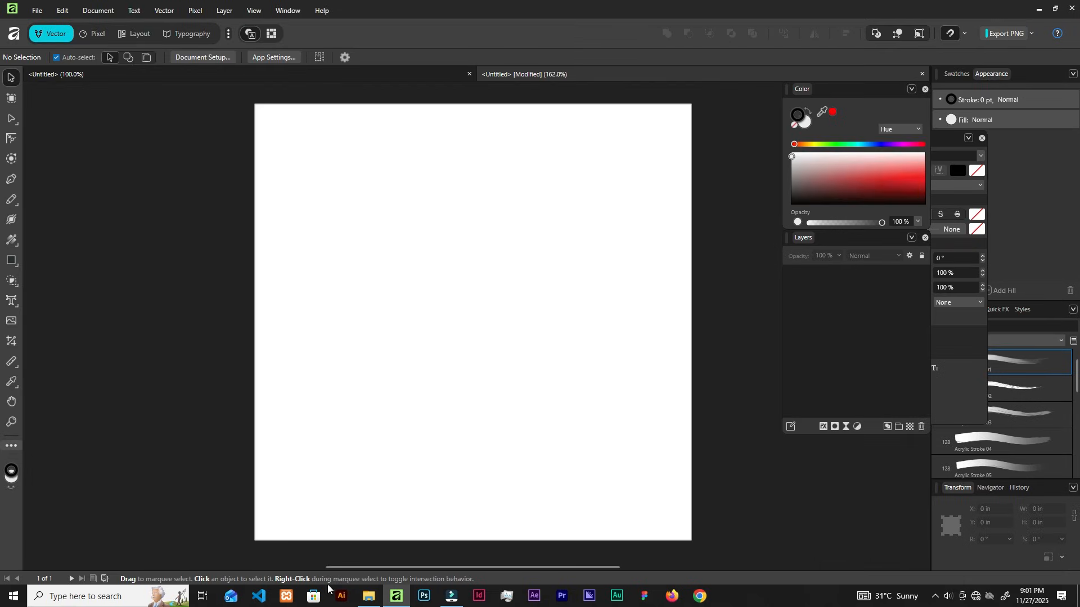
# Place the Magic tropical background image from the smart_2 folder, scaled to about 5.3 in square and positioned to cover the whole page
pyautogui.click(368, 596)
pyautogui.click(234, 134)
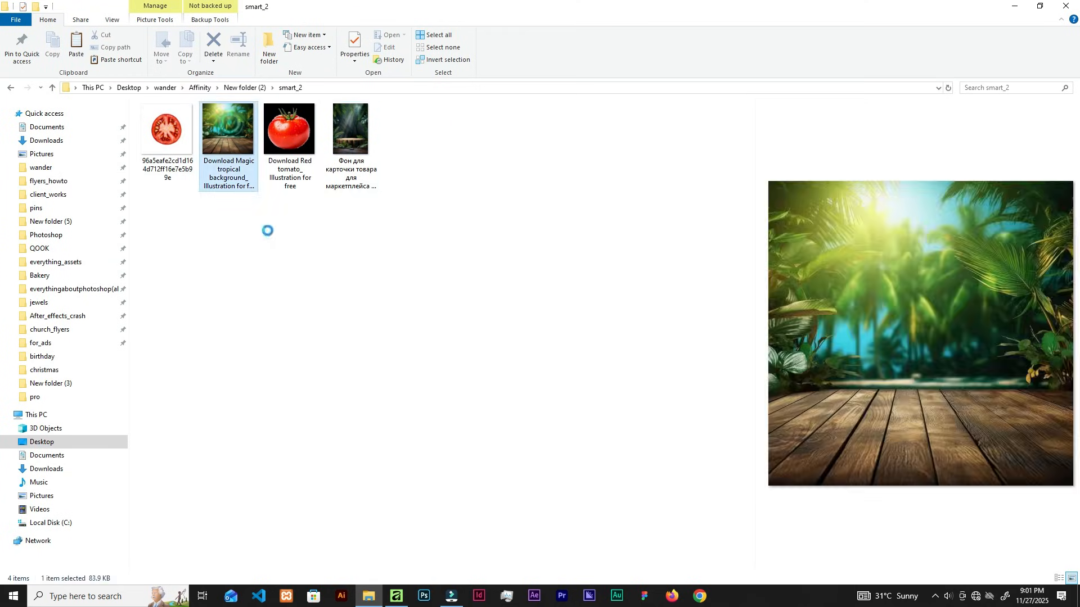
pyautogui.moveTo(267, 230); pyautogui.dragTo(386, 219)
pyautogui.moveTo(469, 318); pyautogui.dragTo(731, 557)
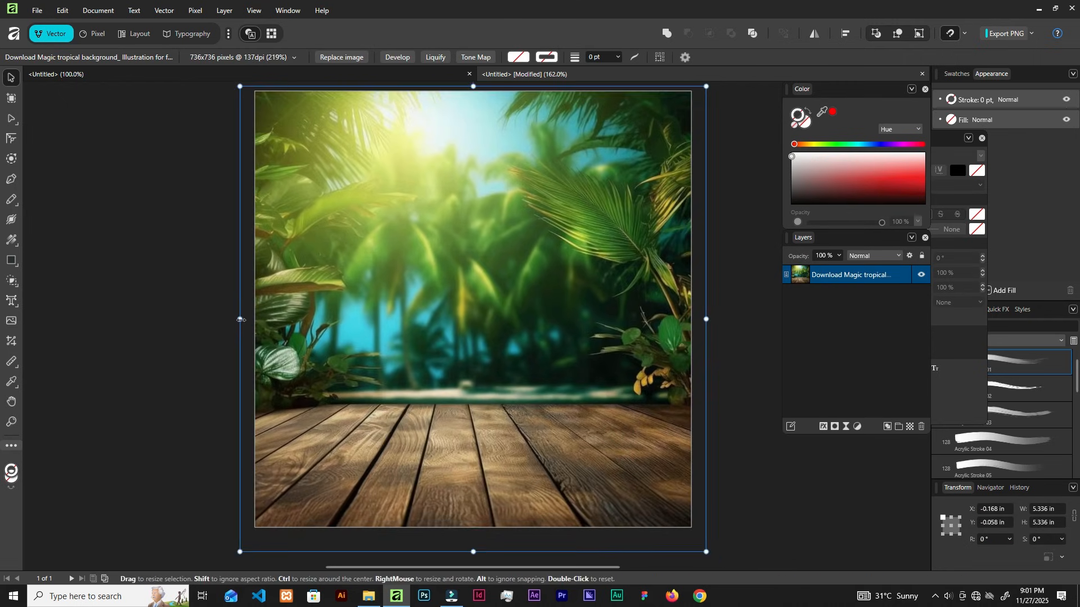
pyautogui.moveTo(461, 333); pyautogui.dragTo(437, 332)
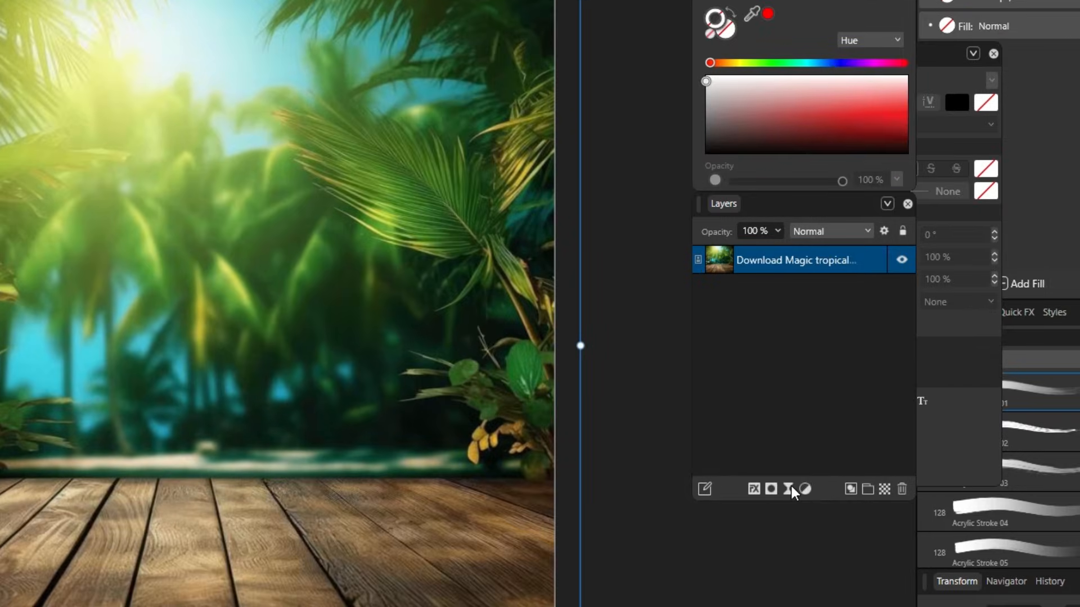
# Apply a live Gaussian Blur with a radius of about 20 px to the tropical background
pyautogui.click(788, 489)
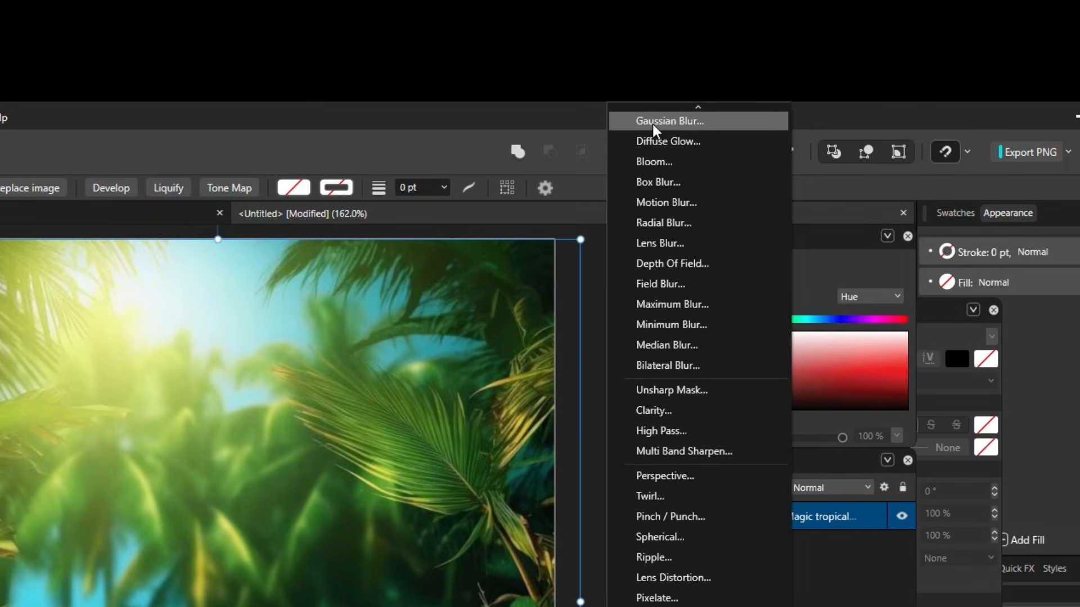
pyautogui.click(653, 128)
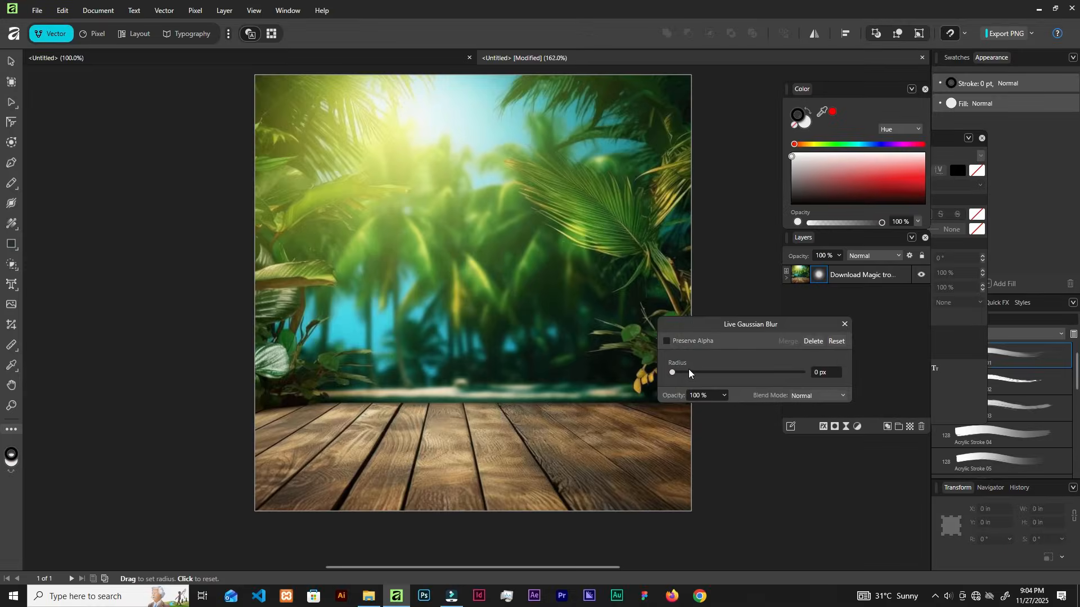
pyautogui.moveTo(673, 373); pyautogui.dragTo(747, 372)
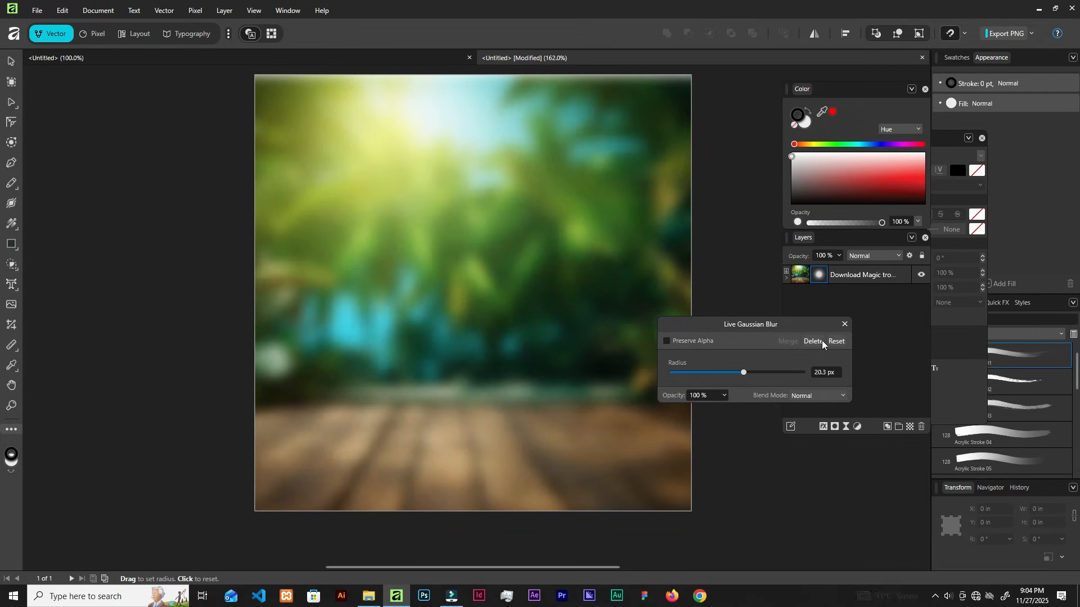
pyautogui.click(844, 323)
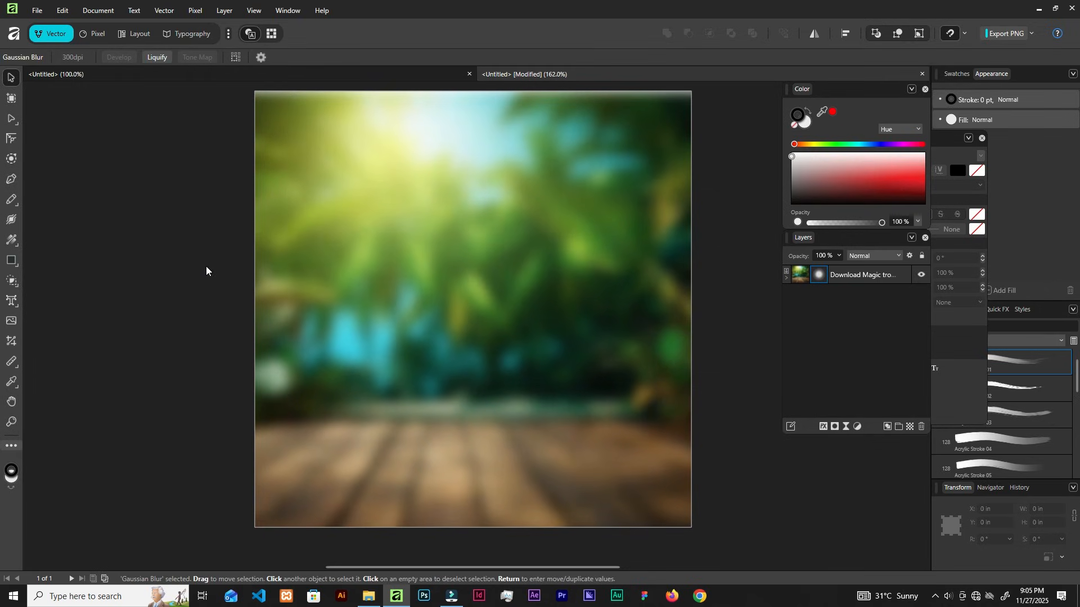
# Switch to the Pixel workspace and place the Red tomato image, centred over the wooden table background
pyautogui.click(93, 35)
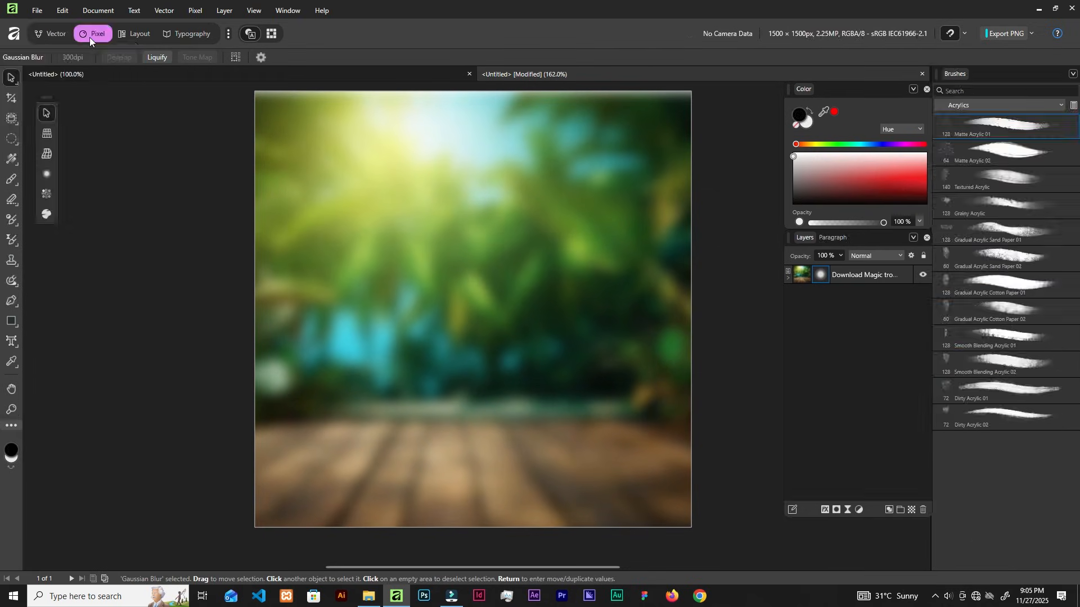
pyautogui.click(364, 599)
pyautogui.moveTo(289, 133); pyautogui.dragTo(478, 336)
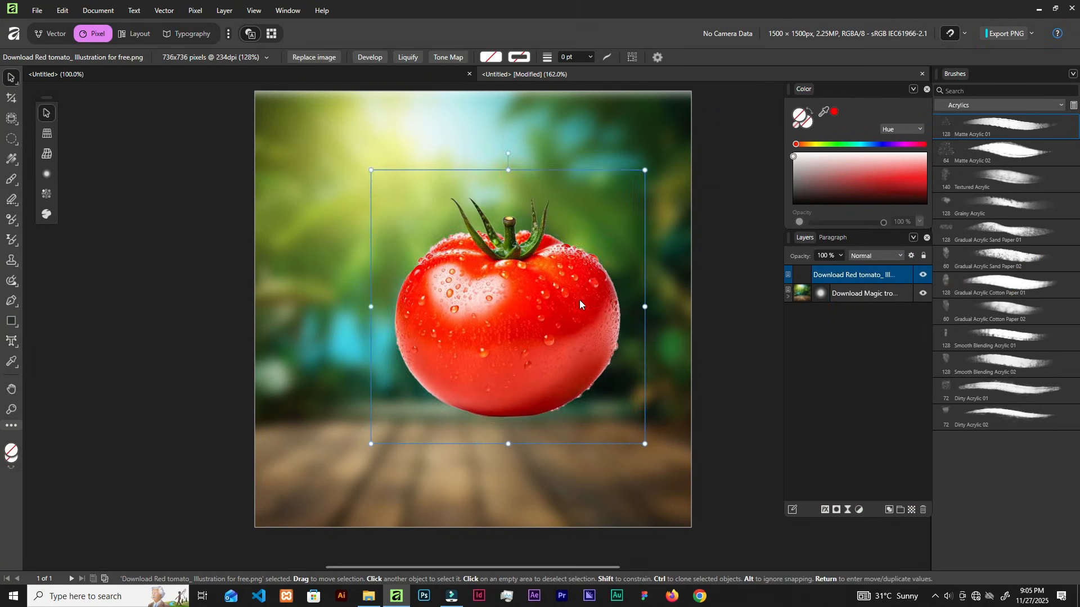
pyautogui.moveTo(579, 299); pyautogui.dragTo(558, 308)
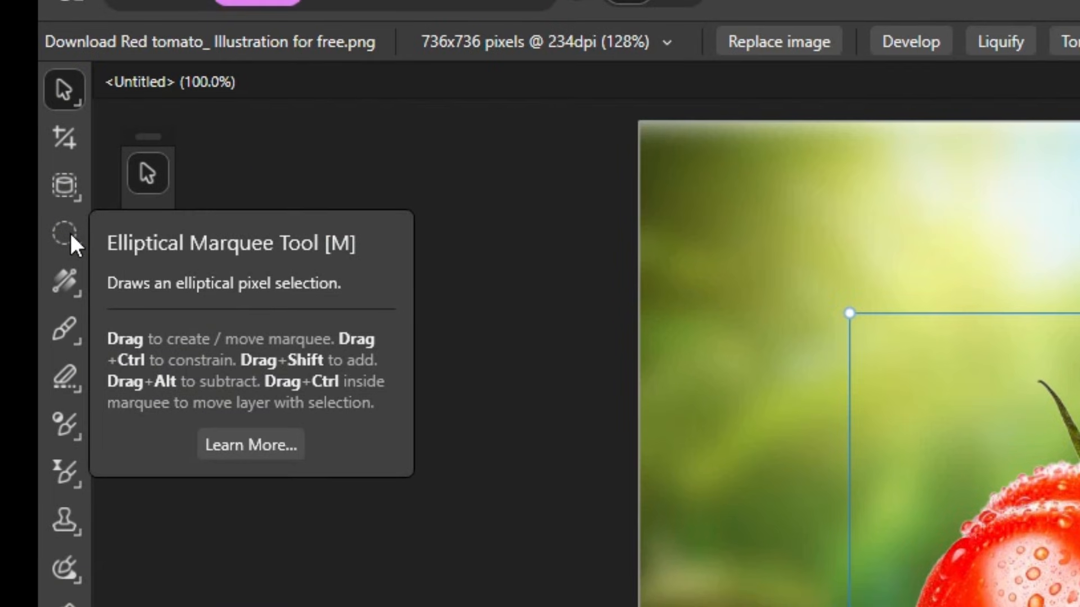
# Activate the Elliptical Marquee Tool and move its floating tool group to the dark area beside the page
pyautogui.click(67, 236)
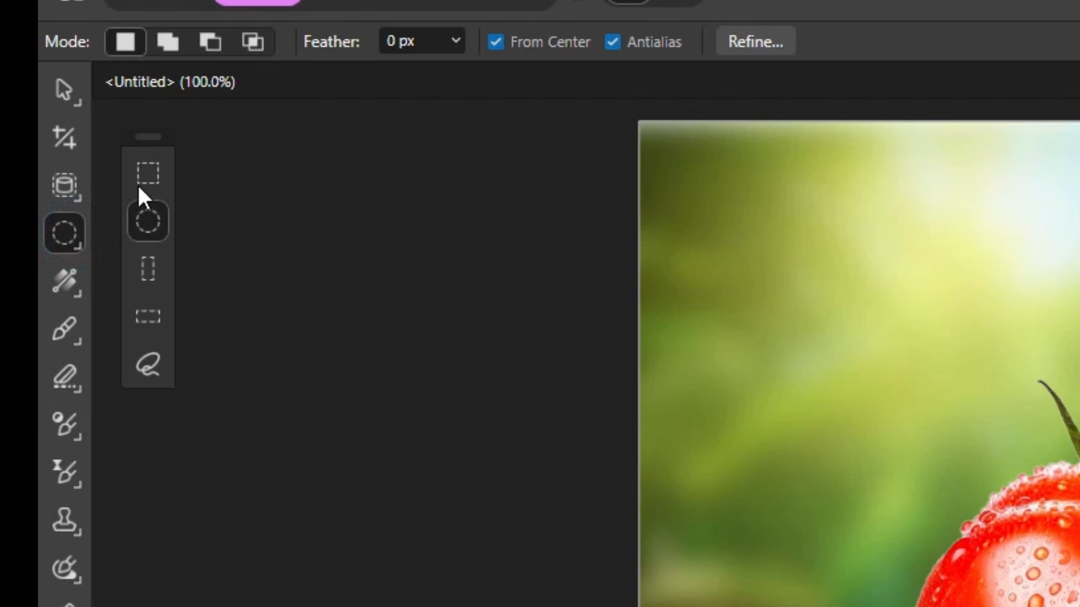
pyautogui.moveTo(149, 131); pyautogui.dragTo(260, 78)
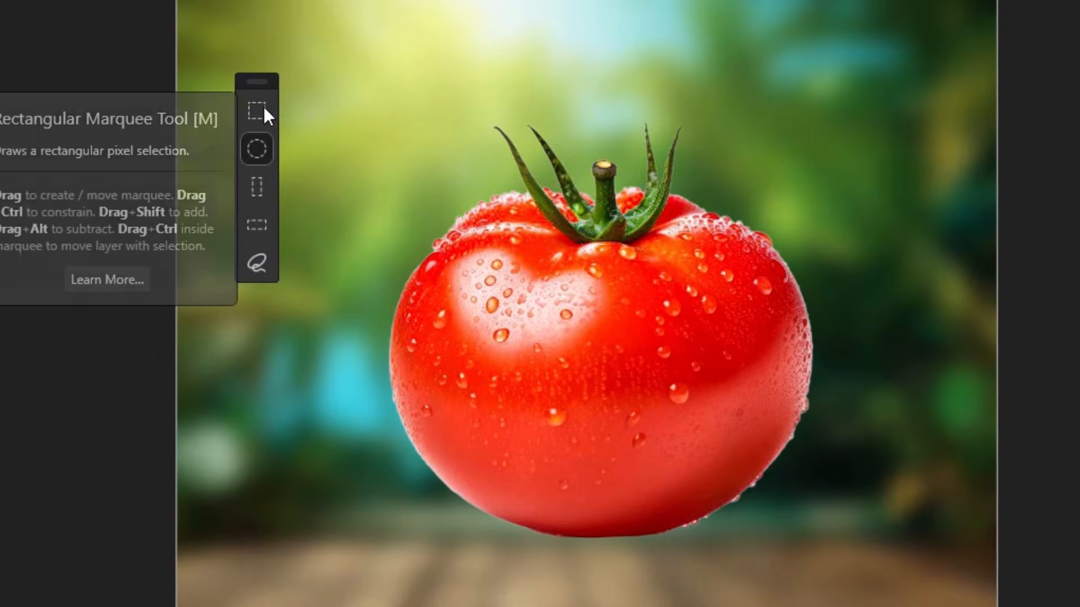
pyautogui.click(256, 156)
pyautogui.moveTo(262, 78); pyautogui.dragTo(128, 78)
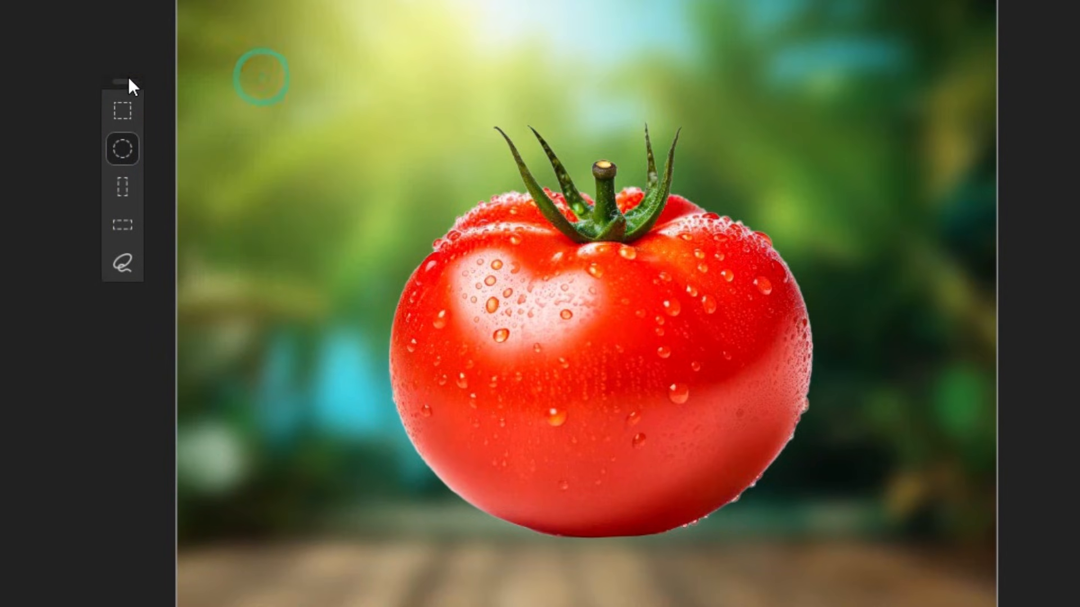
pyautogui.moveTo(328, 111); pyautogui.dragTo(813, 161)
pyautogui.hotkey('ctrl', 'd')
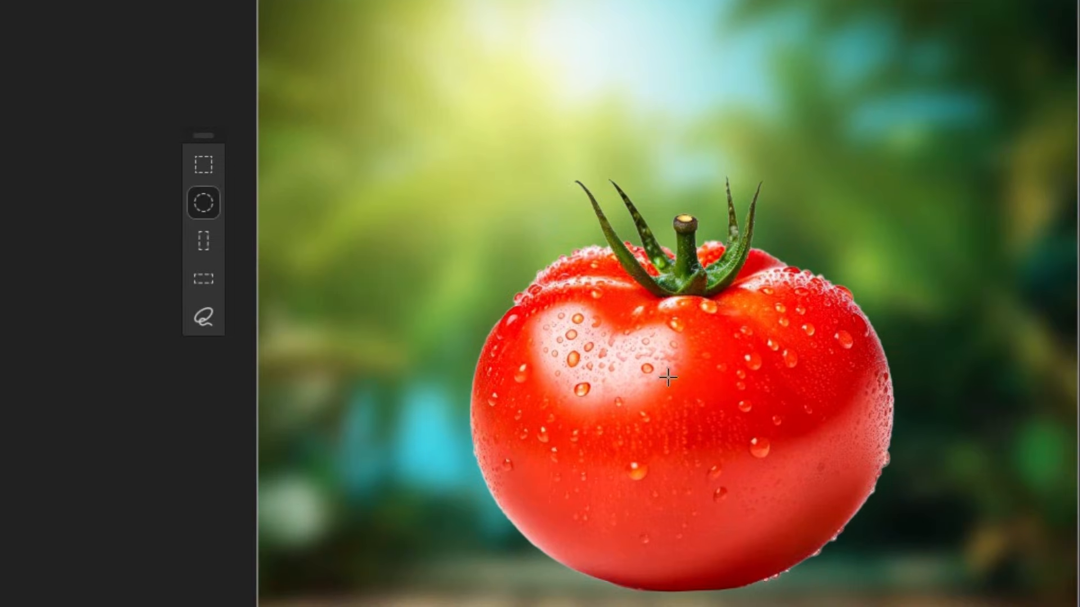
pyautogui.moveTo(667, 377)
pyautogui.mouseDown()
pyautogui.moveTo(911, 549)
pyautogui.moveTo(993, 497)
pyautogui.moveTo(1028, 511)
pyautogui.moveTo(1029, 453)
pyautogui.moveTo(1019, 477)
pyautogui.mouseUp()
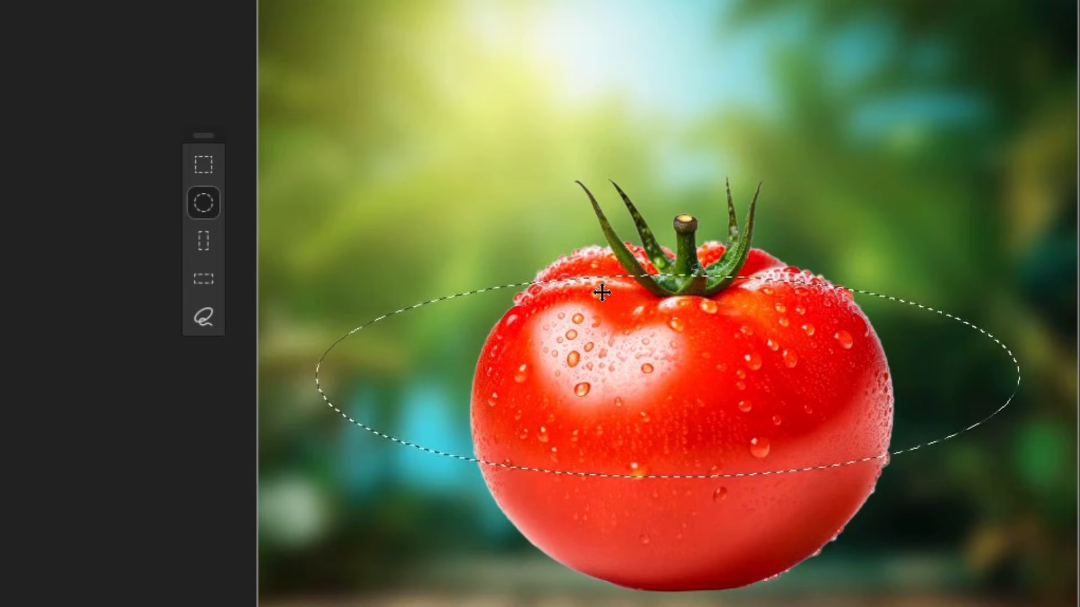
pyautogui.hotkey('ctrl', 'd')
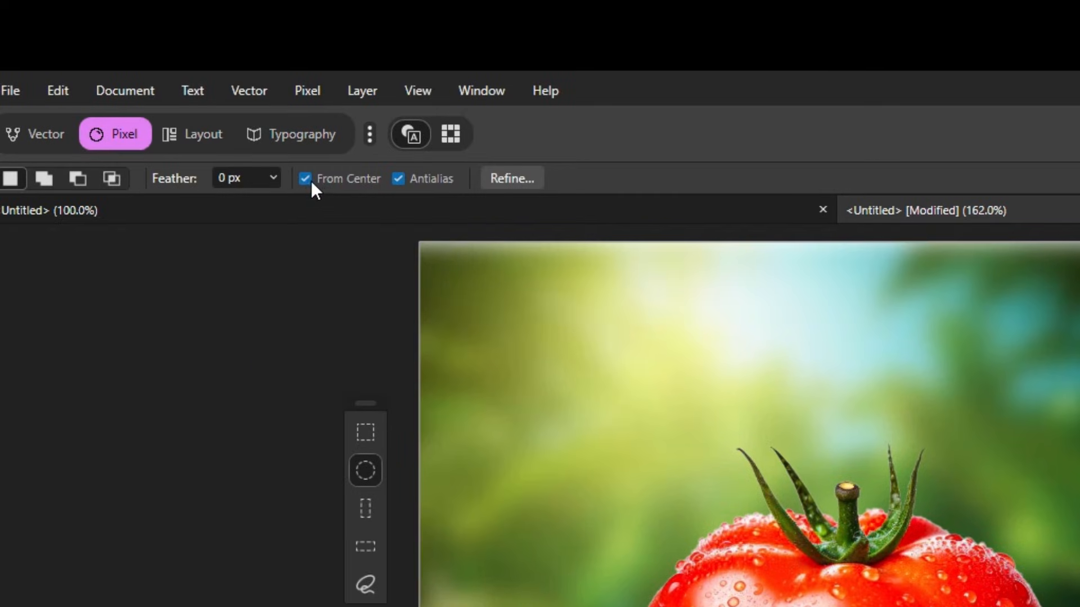
# Select the tomato's upper part with a wide elliptical marquee, then cut and paste it onto its own layer and deselect
pyautogui.click(305, 178)
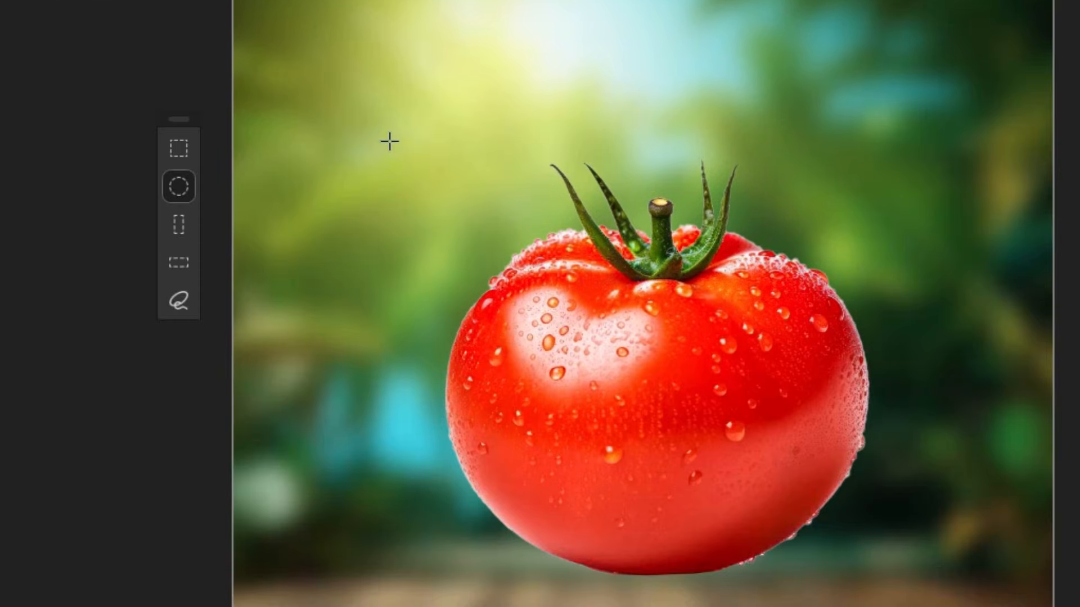
pyautogui.moveTo(389, 141); pyautogui.dragTo(945, 446)
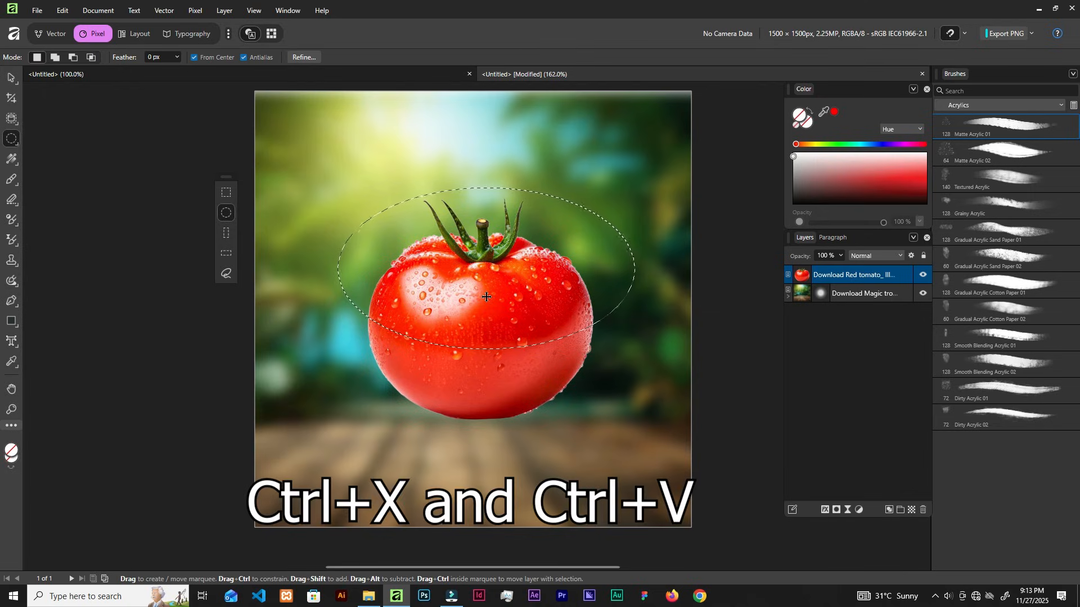
pyautogui.hotkey('ctrl', 'x')
pyautogui.hotkey('ctrl', 'v')
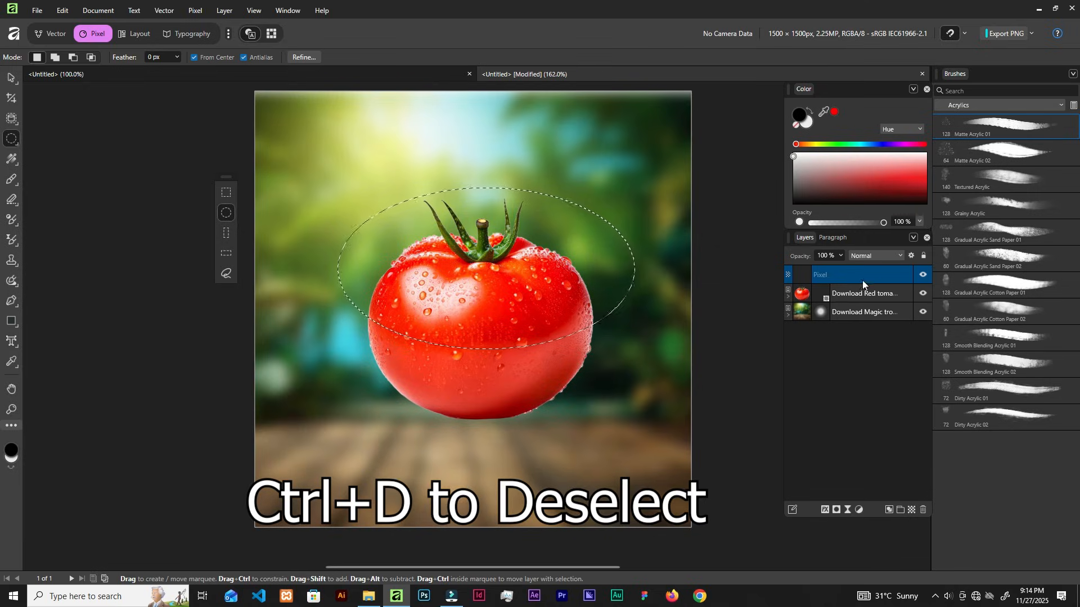
pyautogui.hotkey('ctrl', 'd')
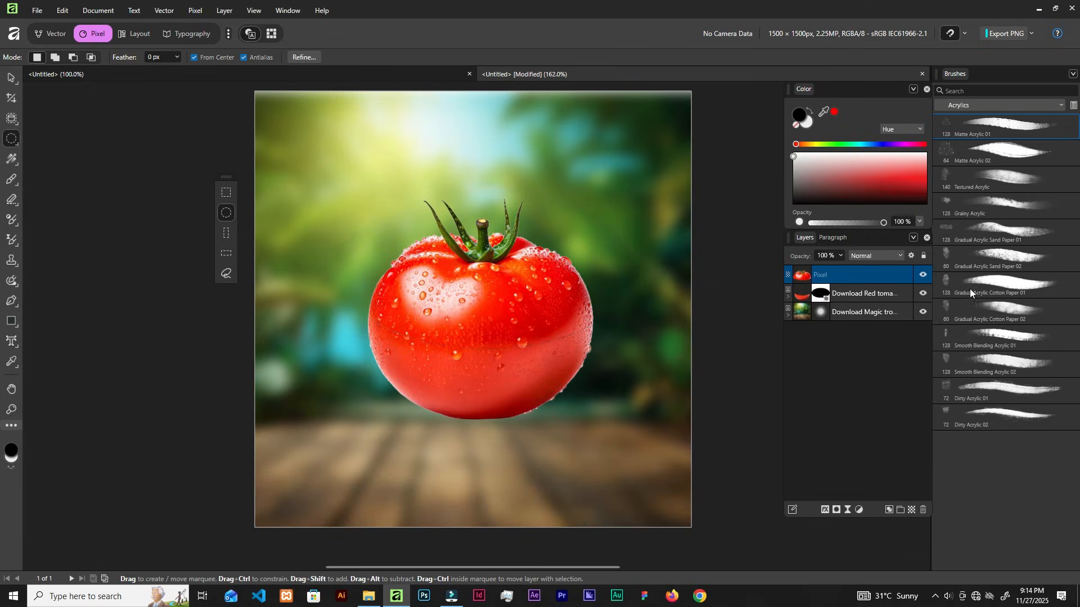
# Hide and reshow the pasted tomato top and the lower tomato layer in turn to check the split
pyautogui.click(923, 275)
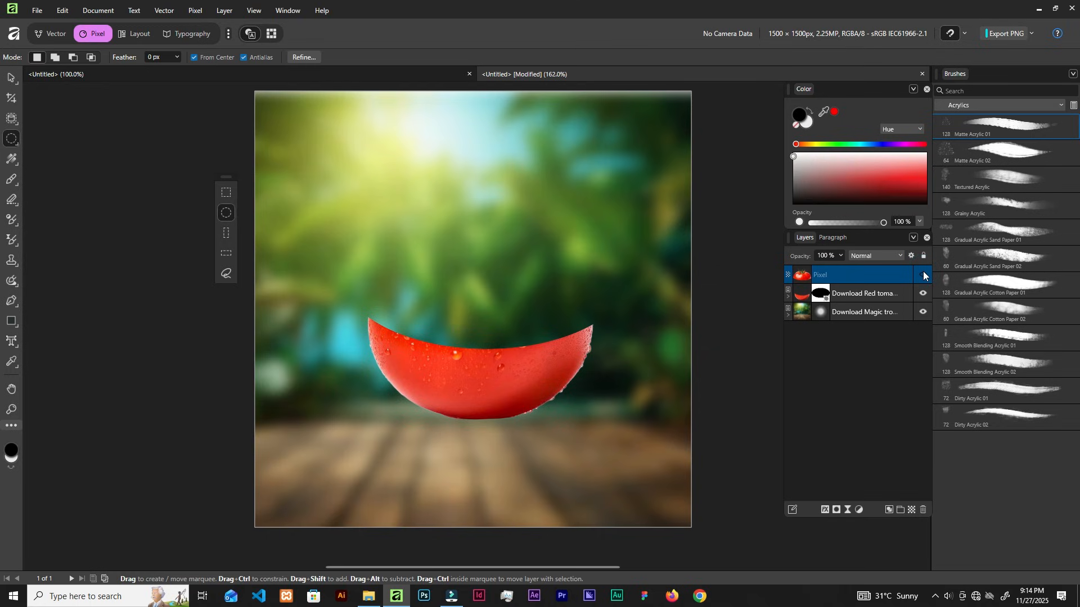
pyautogui.click(923, 274)
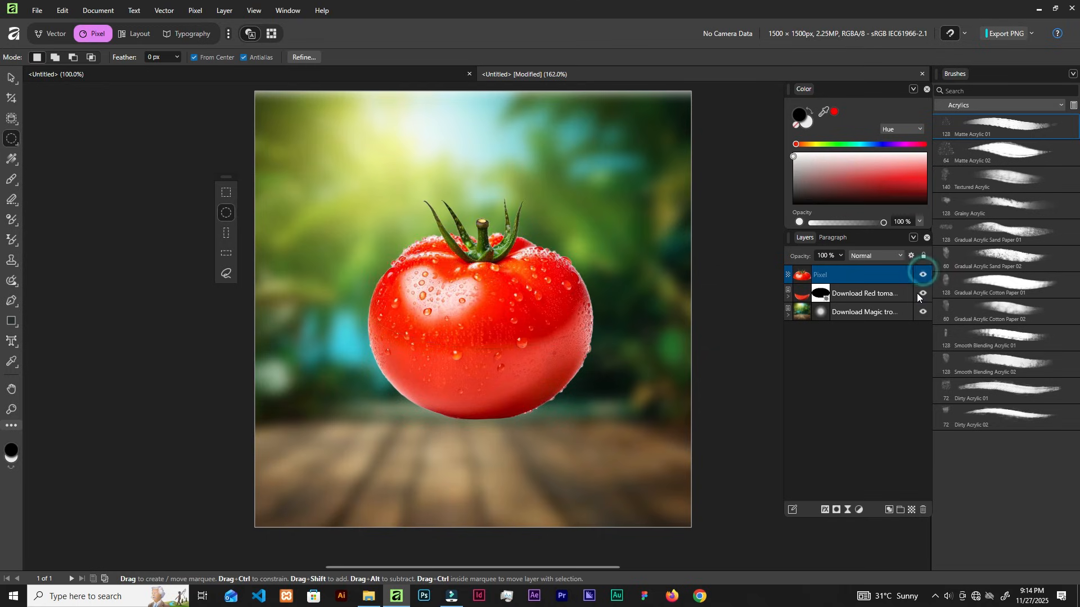
pyautogui.click(923, 293)
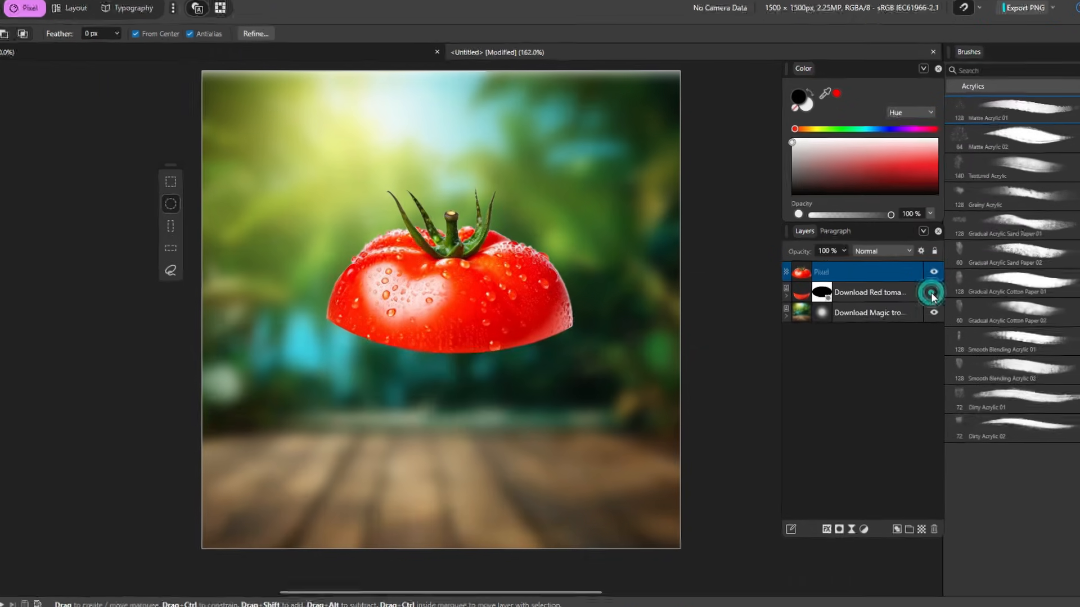
pyautogui.click(932, 293)
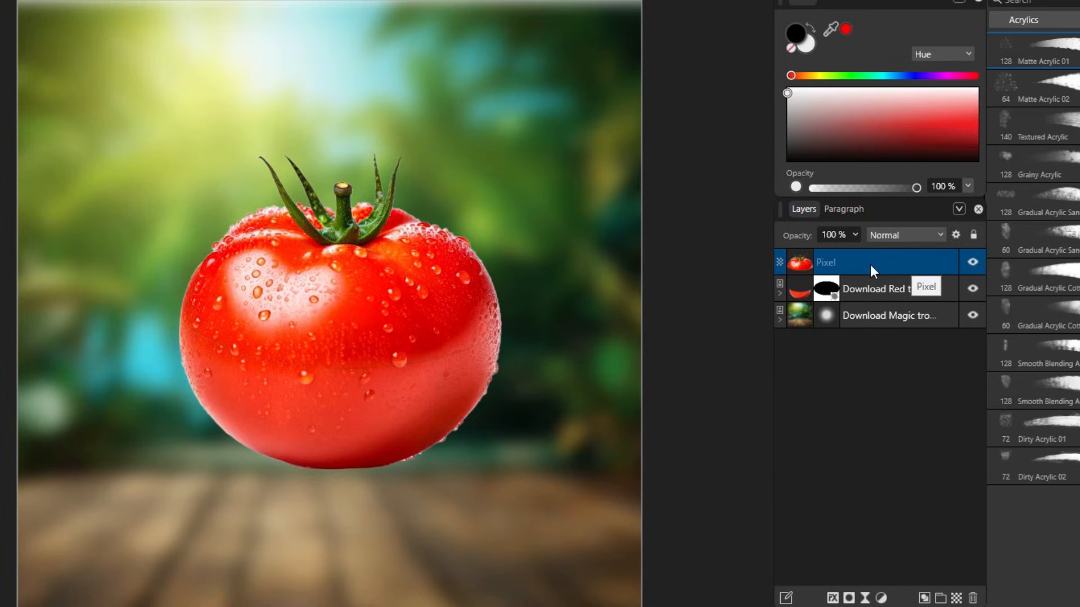
# Set the blend mode of the tomato top layer to Screen
pyautogui.click(891, 236)
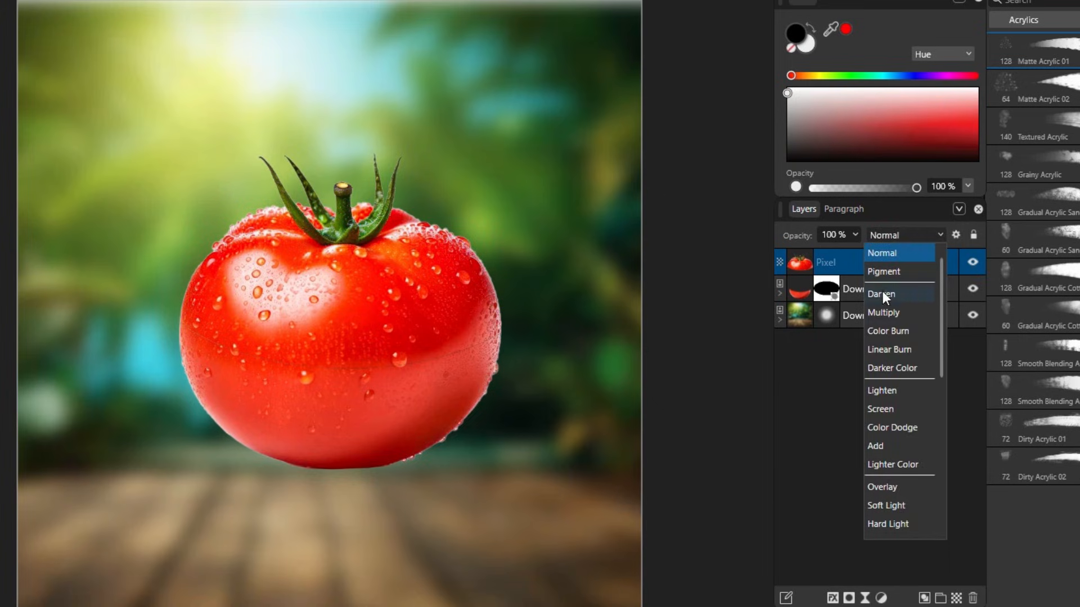
pyautogui.click(889, 409)
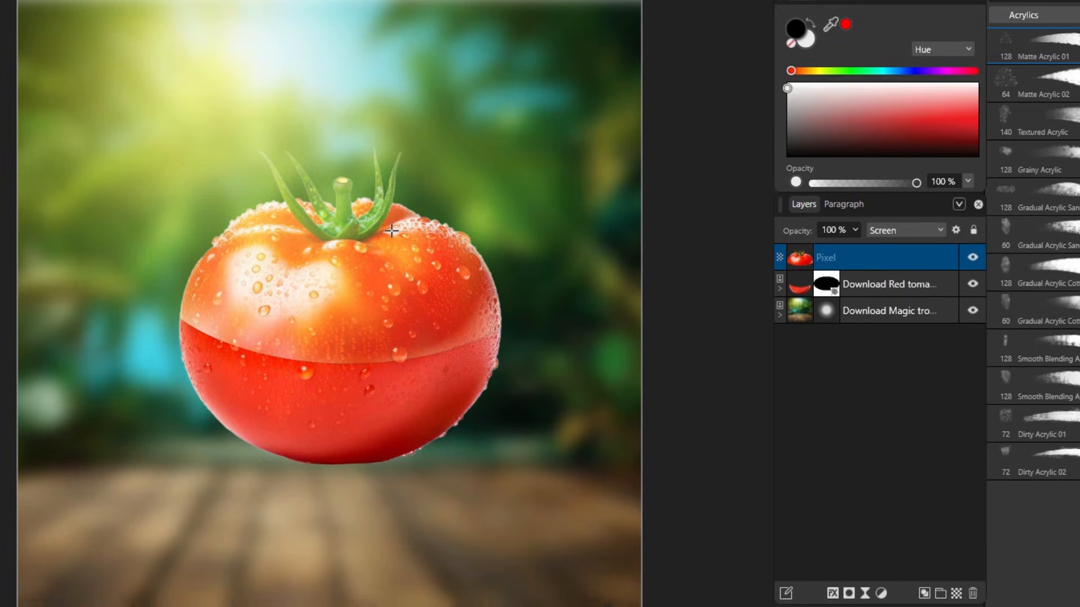
pyautogui.press('v')
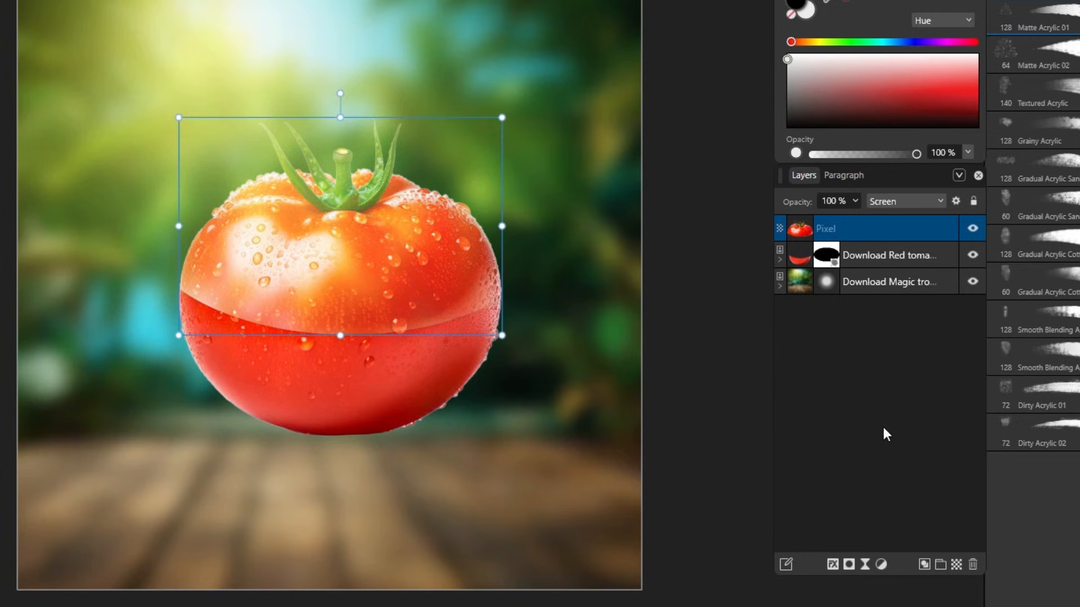
# Add a Black & White adjustment and nest it inside the tomato top layer so it affects only that piece
pyautogui.click(881, 564)
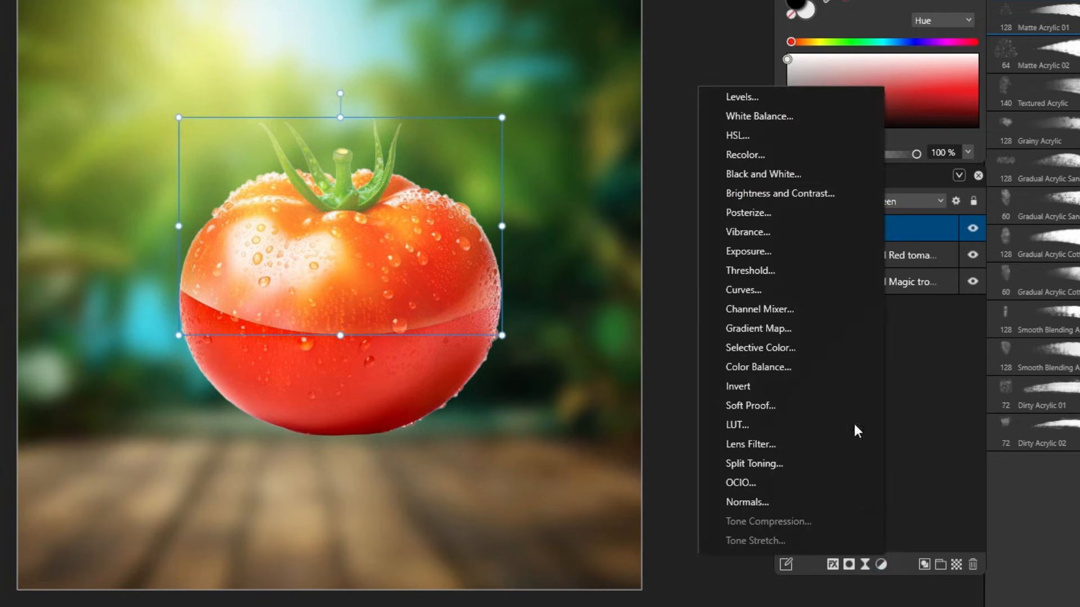
pyautogui.click(770, 174)
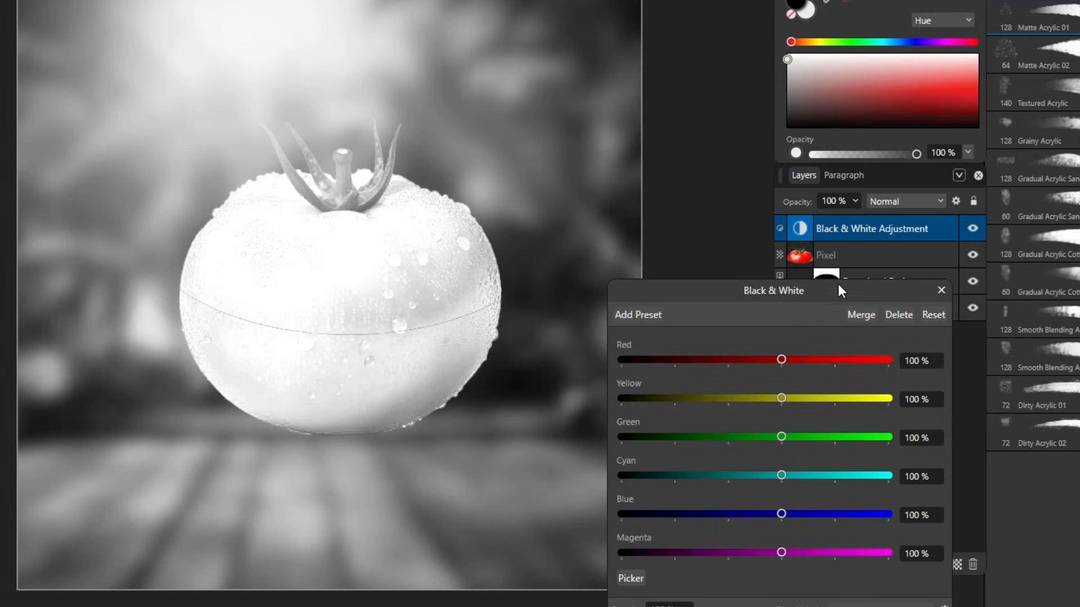
pyautogui.moveTo(790, 290); pyautogui.dragTo(637, 288)
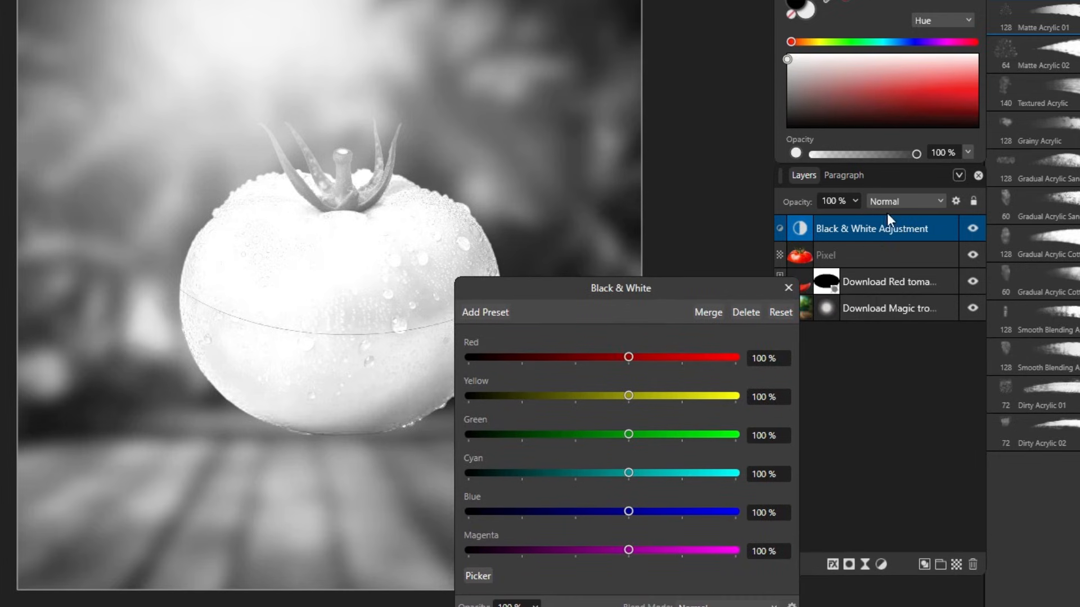
pyautogui.moveTo(889, 234); pyautogui.dragTo(881, 255)
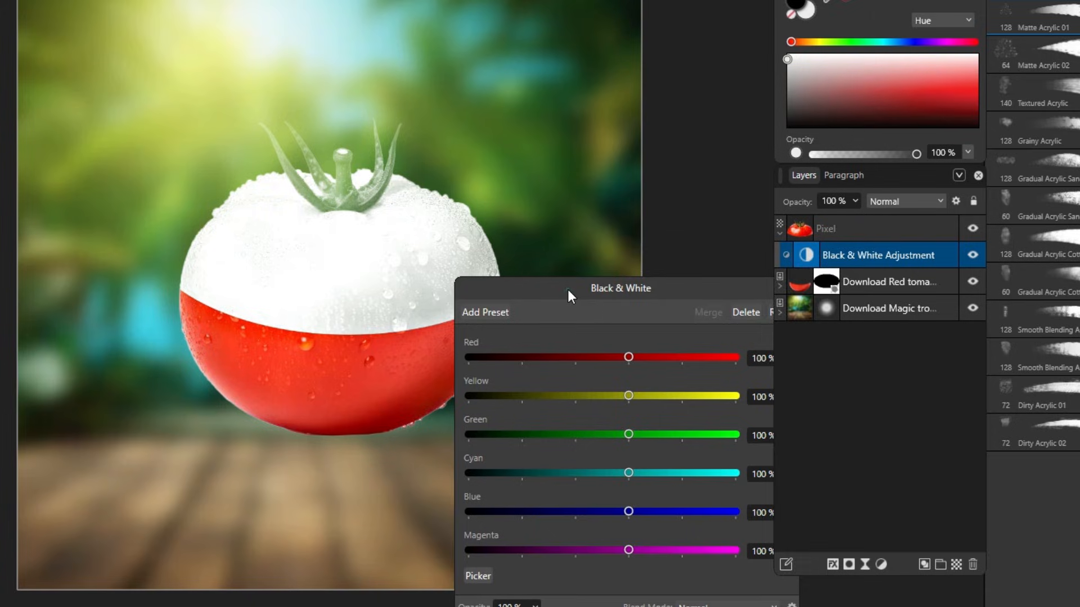
# Set the Black & White adjustment's red to 0% and yellow to 183%
pyautogui.moveTo(568, 289); pyautogui.dragTo(637, 186)
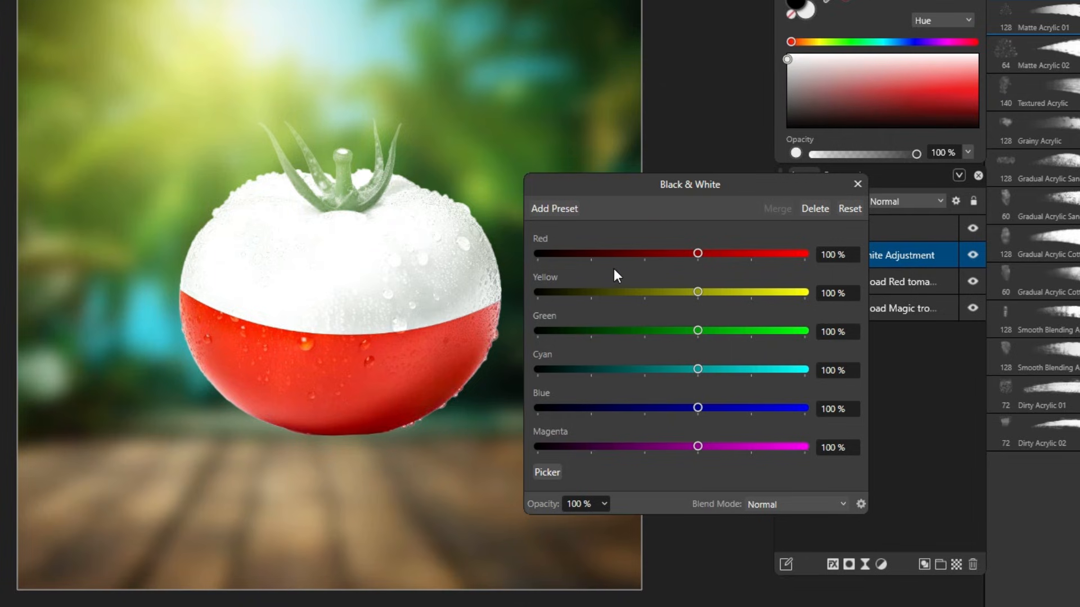
pyautogui.moveTo(699, 254); pyautogui.dragTo(645, 265)
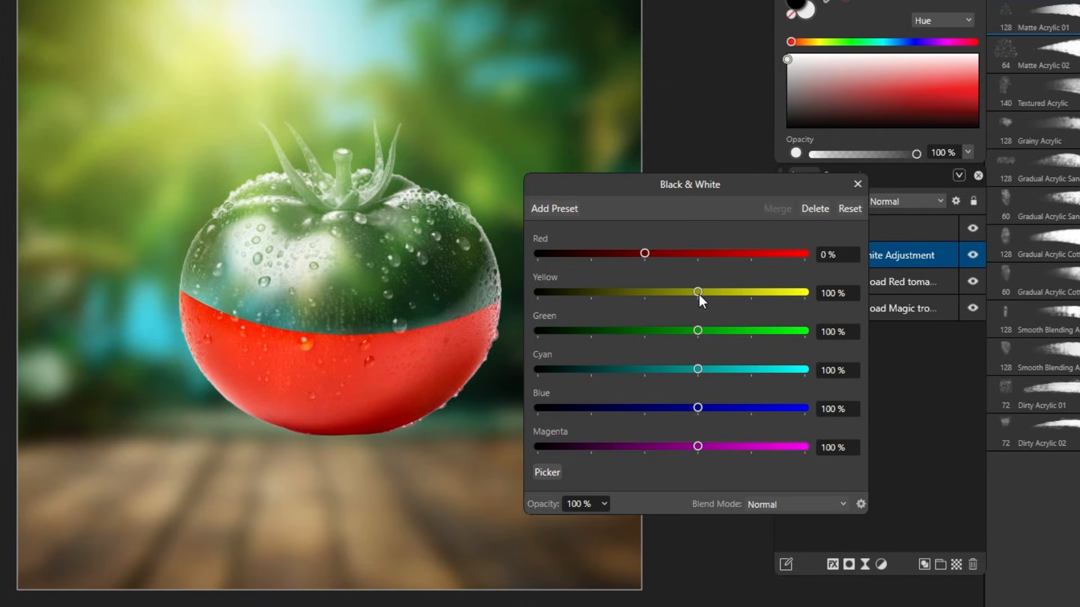
pyautogui.moveTo(698, 292); pyautogui.dragTo(743, 298)
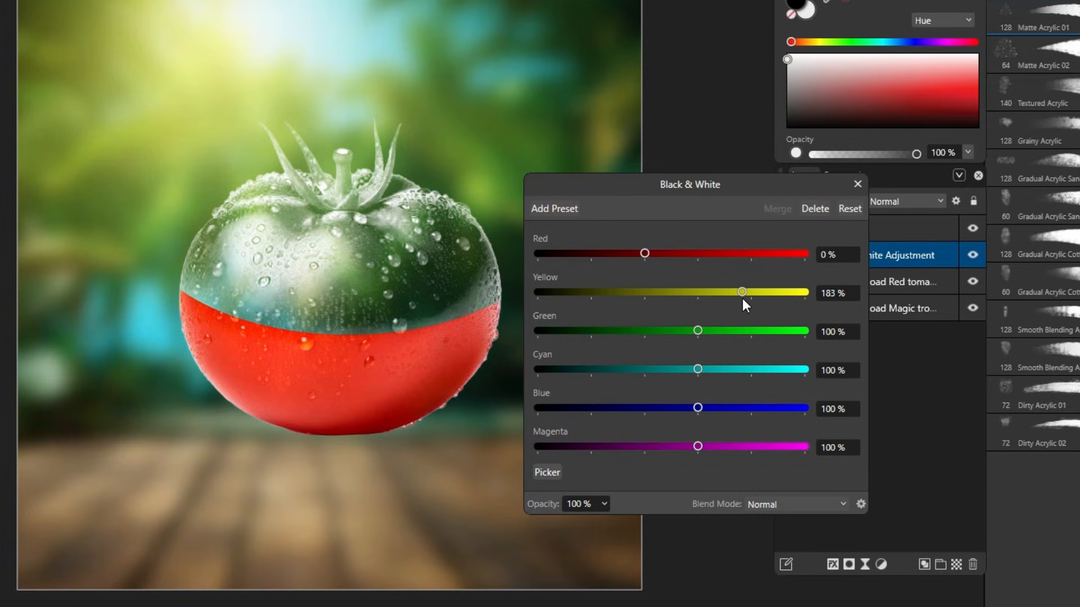
pyautogui.click(857, 185)
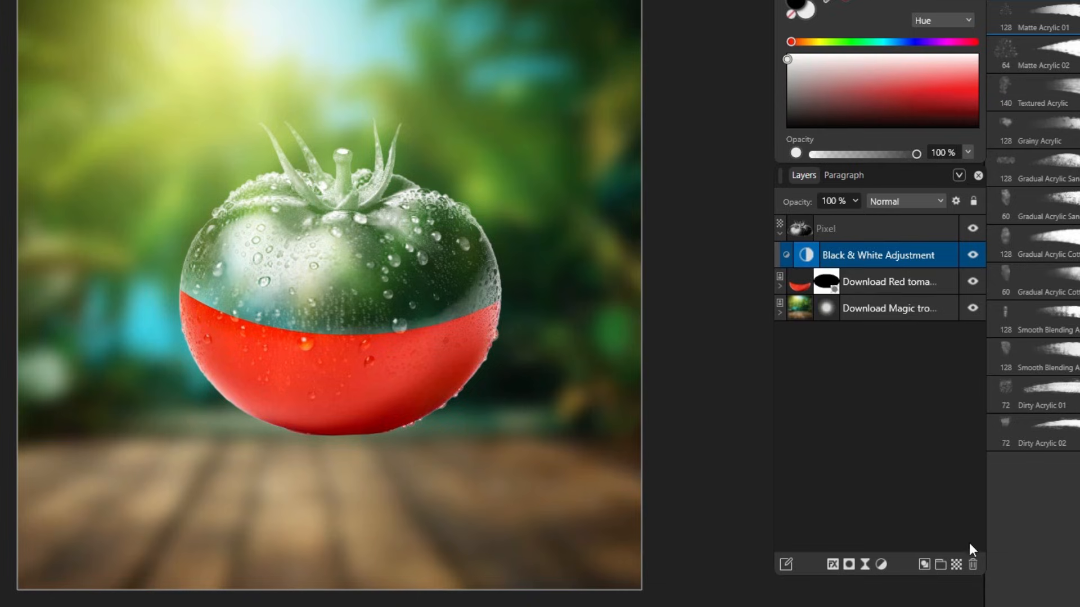
# Replace the Black & White adjustment with an HSL adjustment at -100% saturation, nested inside the tomato top layer
pyautogui.click(972, 564)
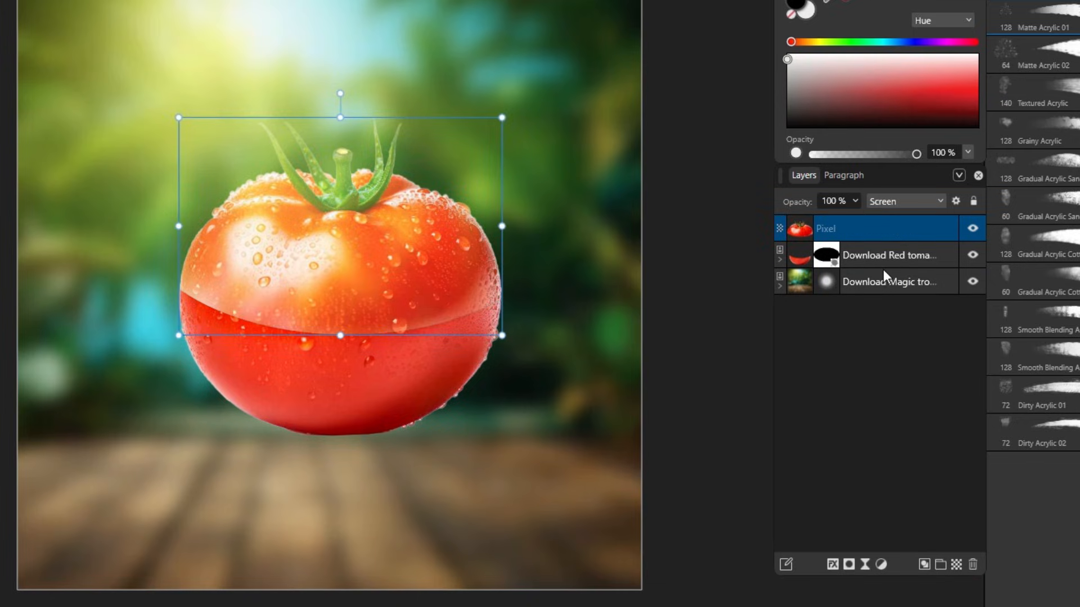
pyautogui.click(881, 564)
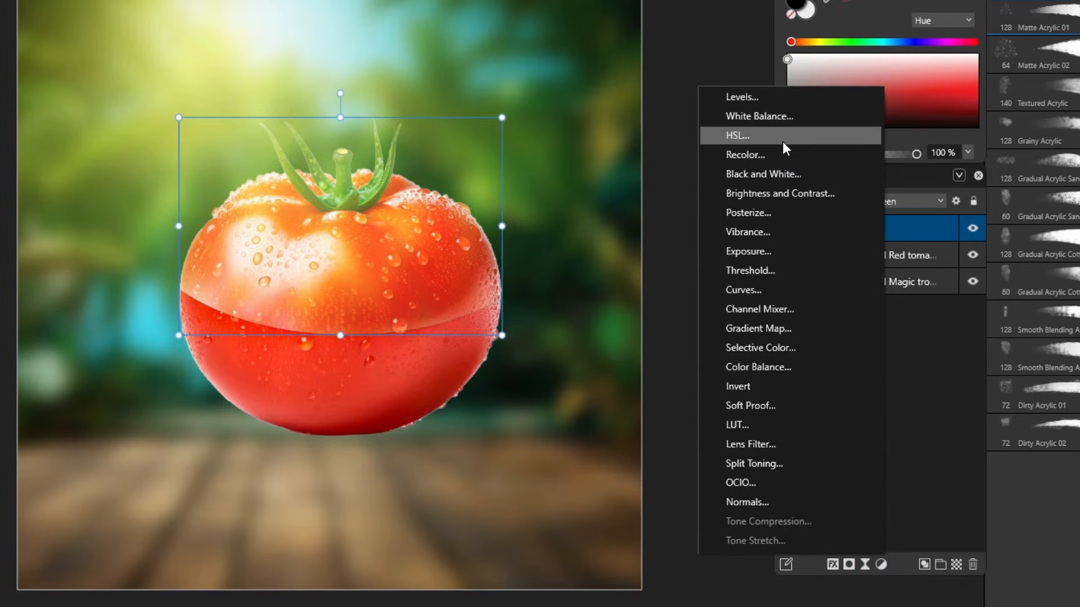
pyautogui.click(783, 144)
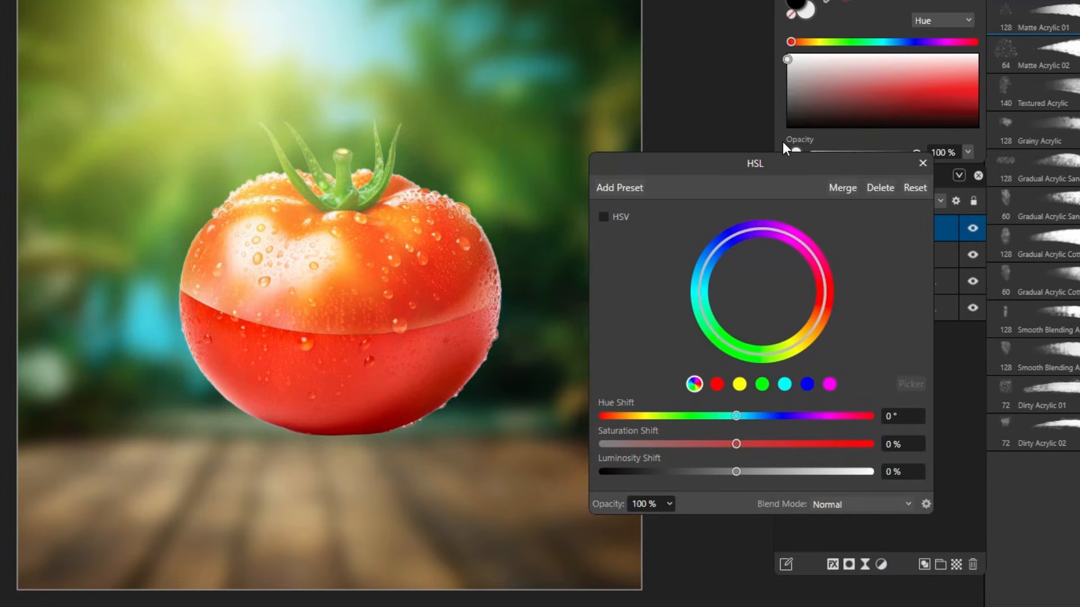
pyautogui.moveTo(785, 166); pyautogui.dragTo(770, 111)
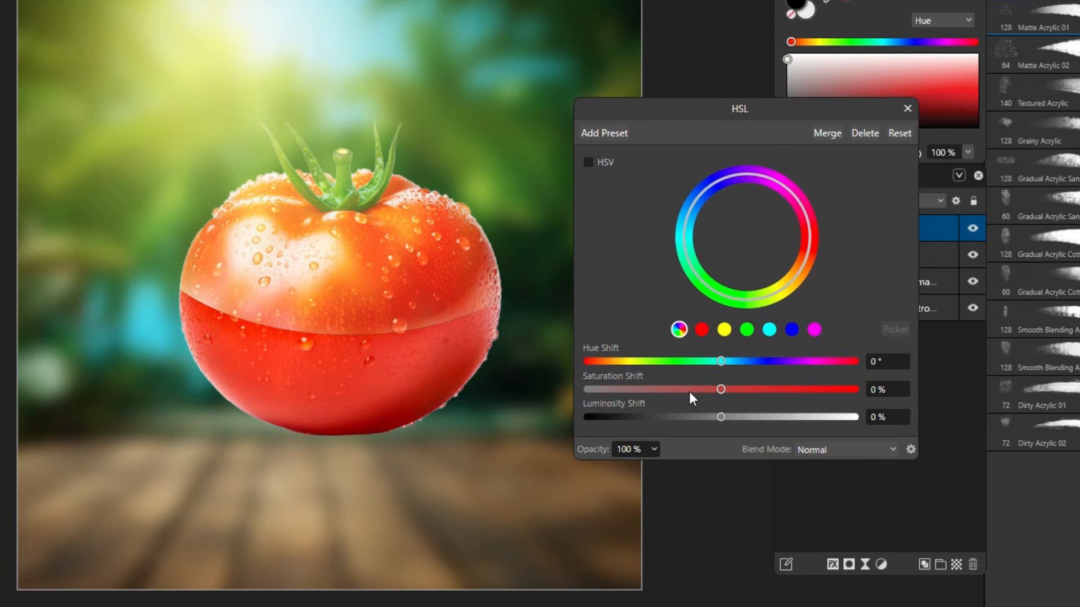
pyautogui.moveTo(720, 389); pyautogui.dragTo(575, 412)
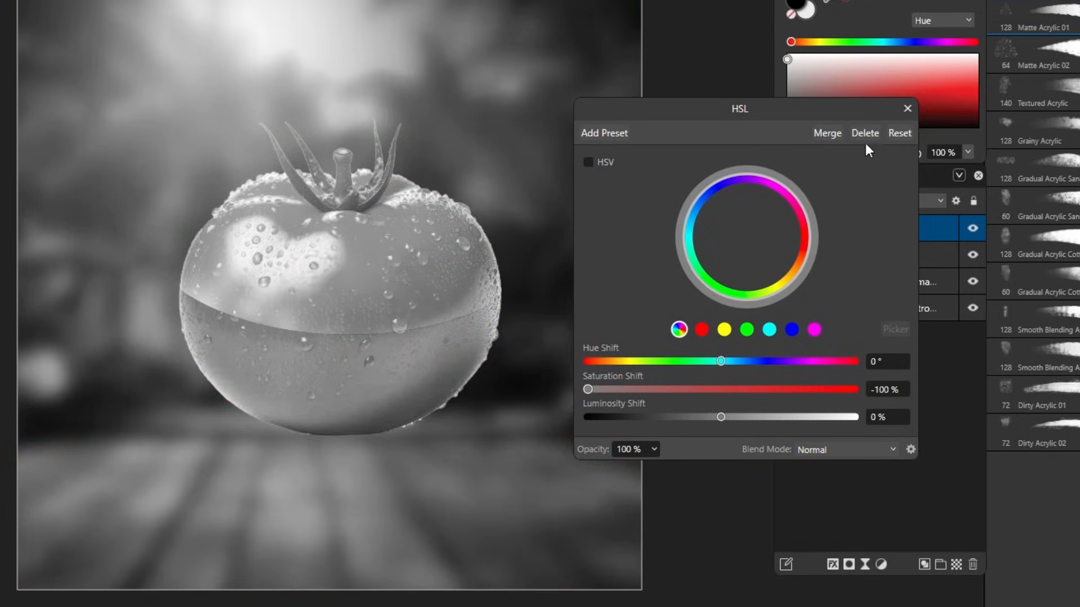
pyautogui.click(907, 108)
pyautogui.click(916, 222)
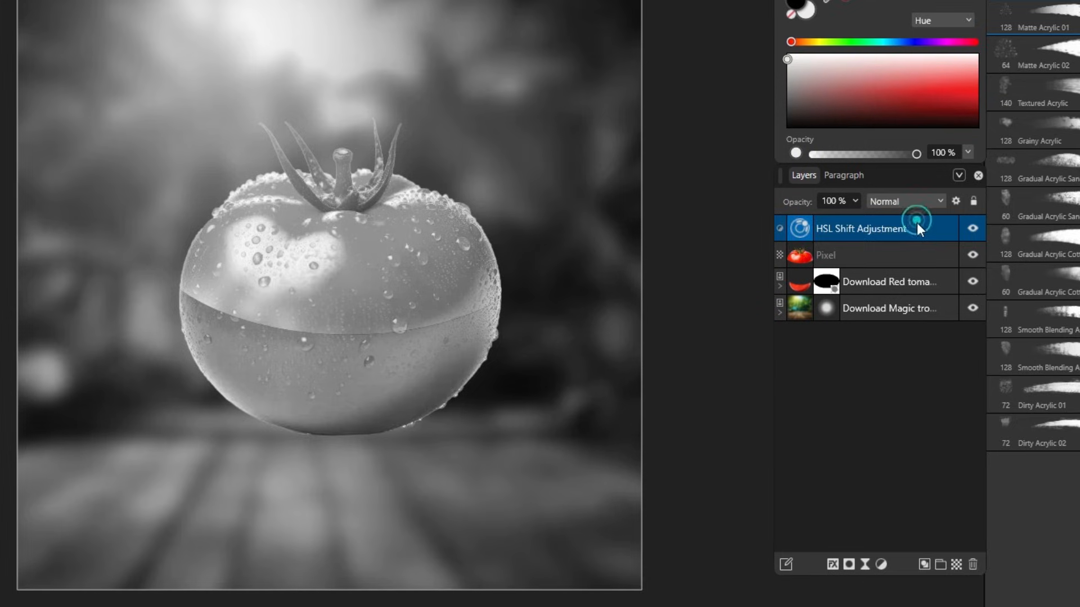
pyautogui.moveTo(917, 223); pyautogui.dragTo(913, 256)
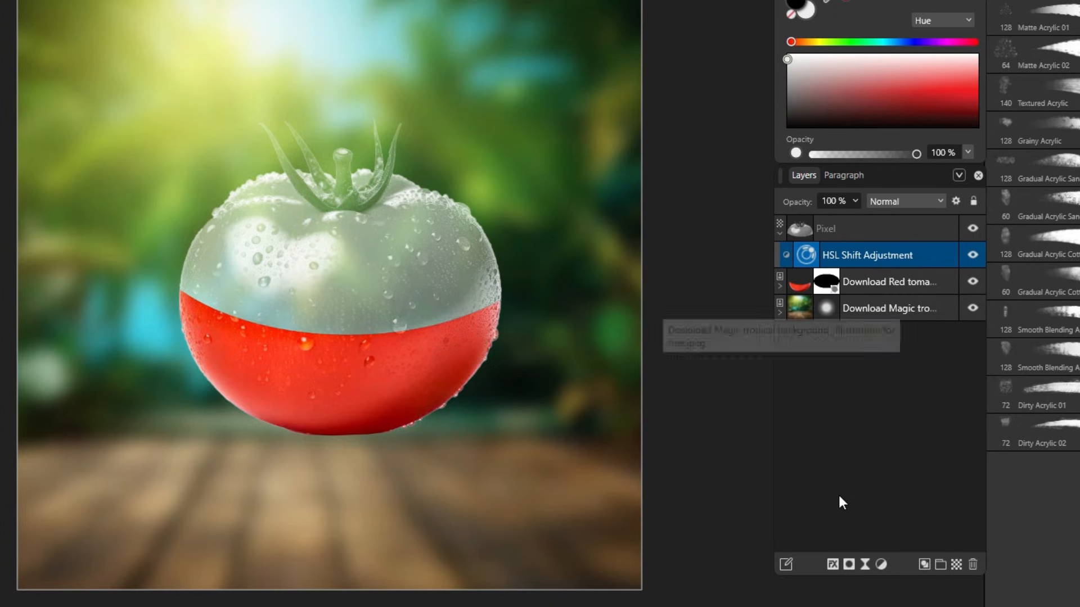
# Add a Levels adjustment to the tomato top and set its black level to 28%
pyautogui.click(881, 564)
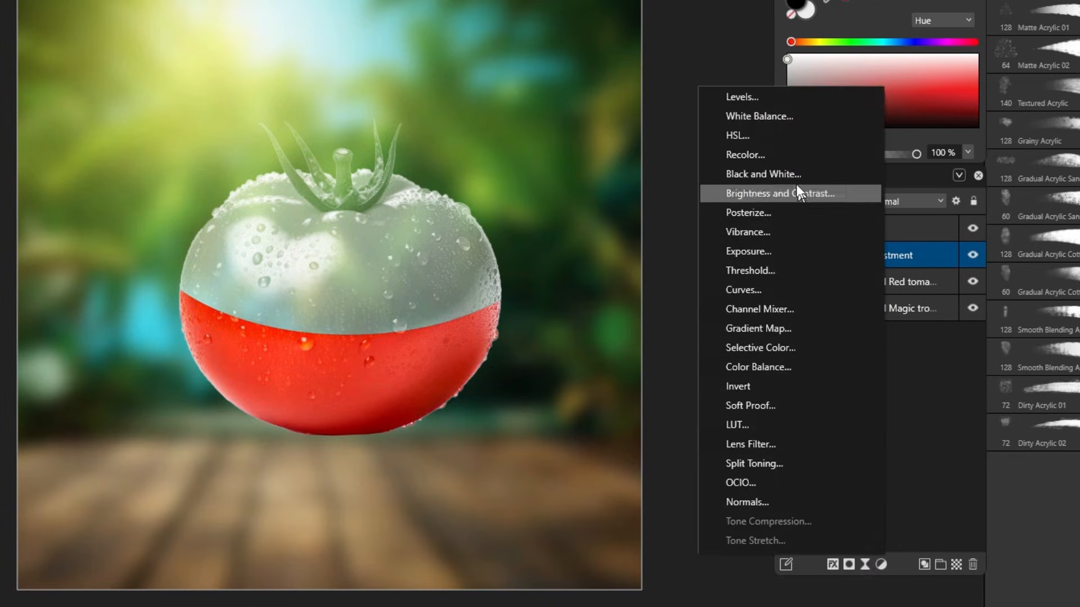
pyautogui.click(777, 100)
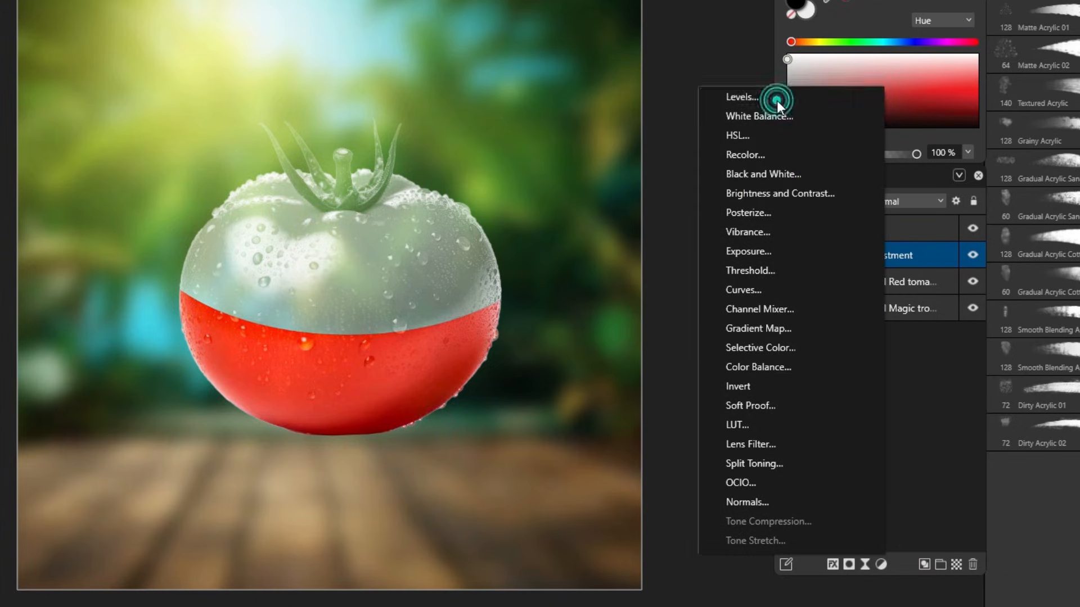
pyautogui.moveTo(779, 73); pyautogui.dragTo(623, 79)
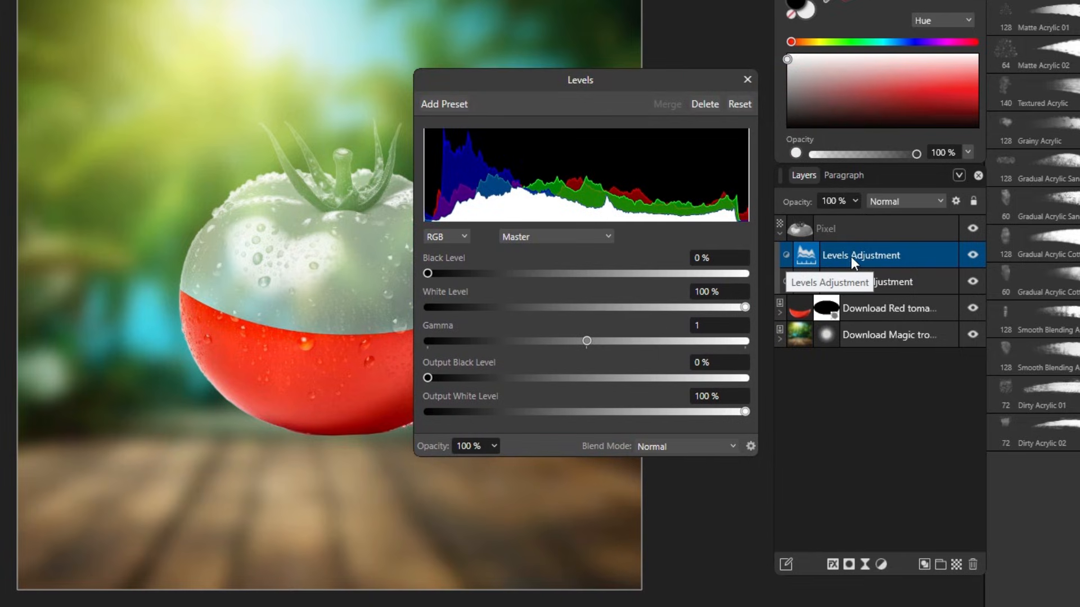
pyautogui.moveTo(671, 90); pyautogui.dragTo(774, 134)
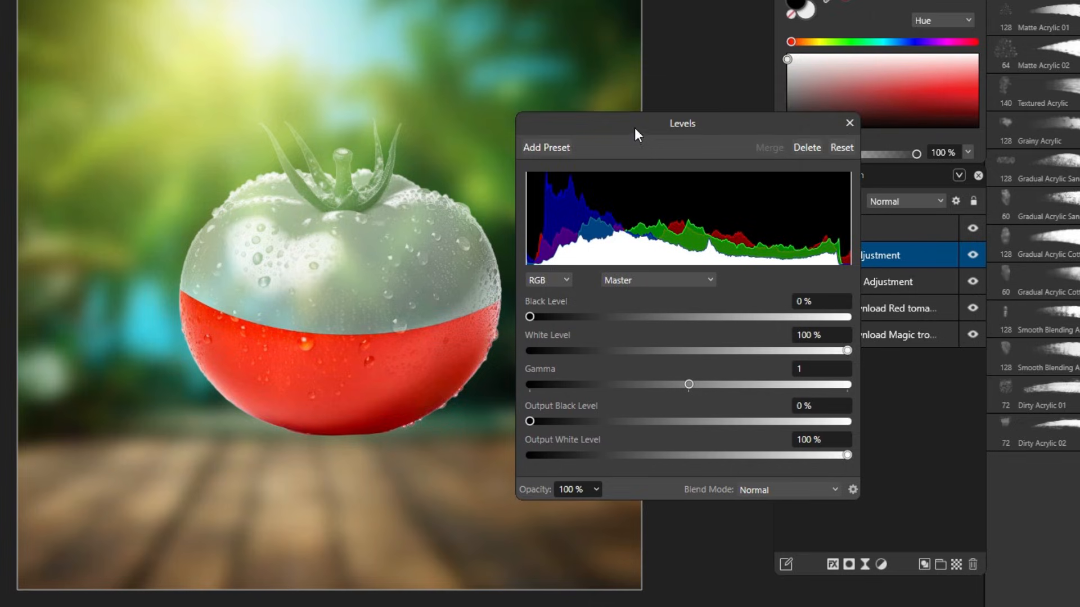
pyautogui.moveTo(634, 129); pyautogui.dragTo(632, 98)
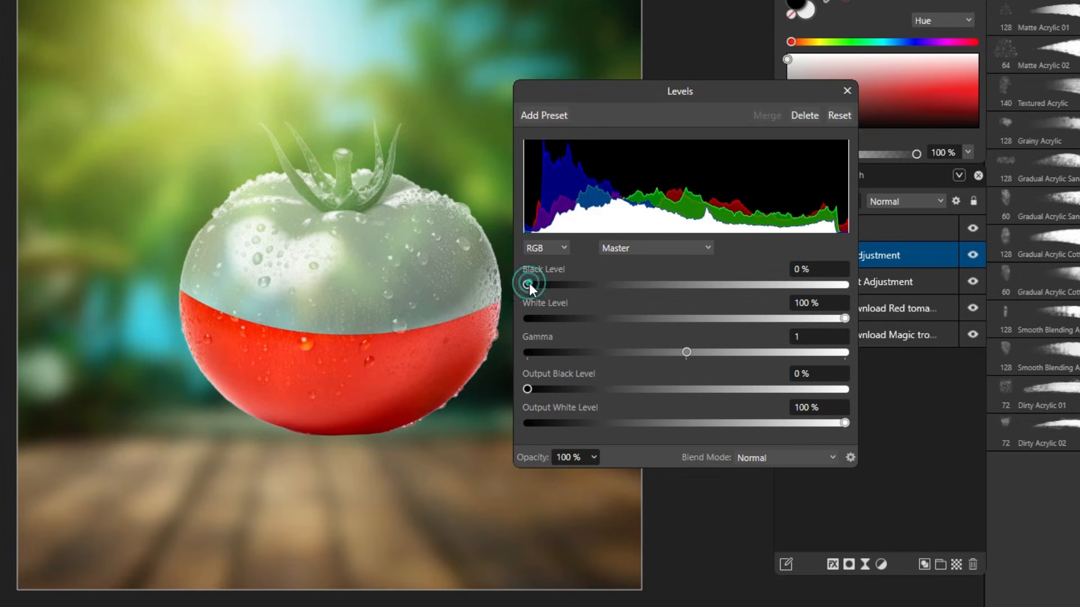
pyautogui.moveTo(528, 282)
pyautogui.mouseDown()
pyautogui.moveTo(609, 308)
pyautogui.moveTo(617, 289)
pyautogui.mouseUp()
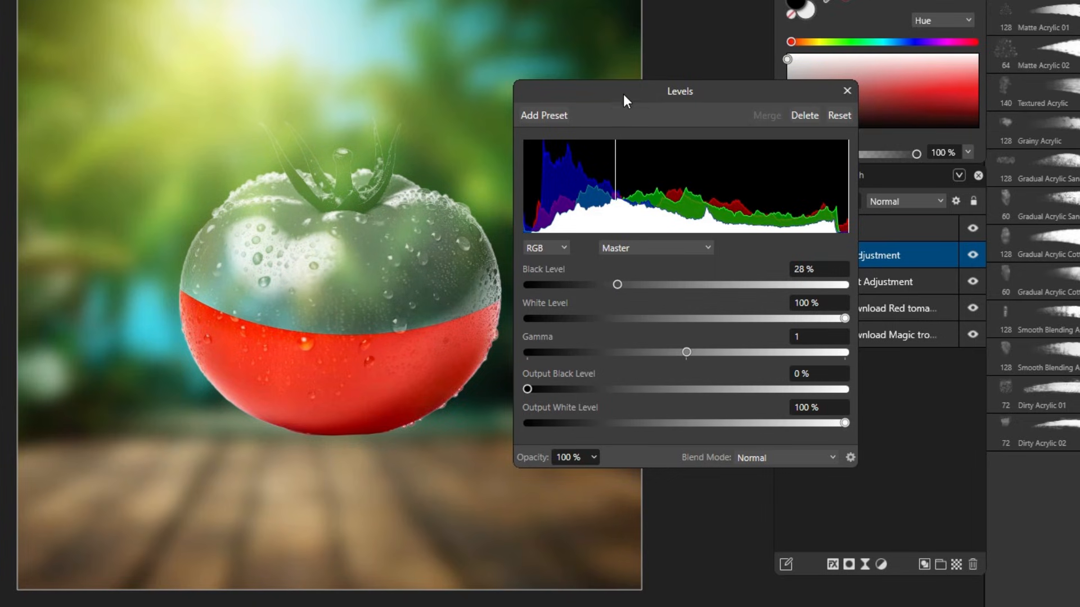
# Refine the Levels adjustment to a black level of 42%, white level of 63% and gamma of 1.17
pyautogui.moveTo(622, 93); pyautogui.dragTo(645, 85)
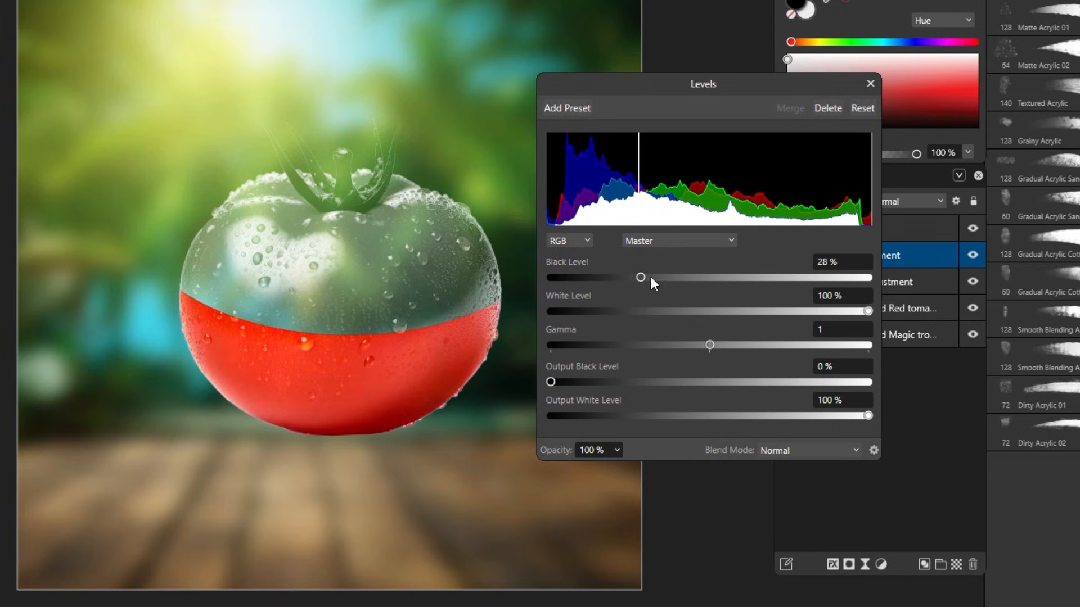
pyautogui.scroll(2, 419, 241)
pyautogui.moveTo(424, 251); pyautogui.dragTo(374, 222)
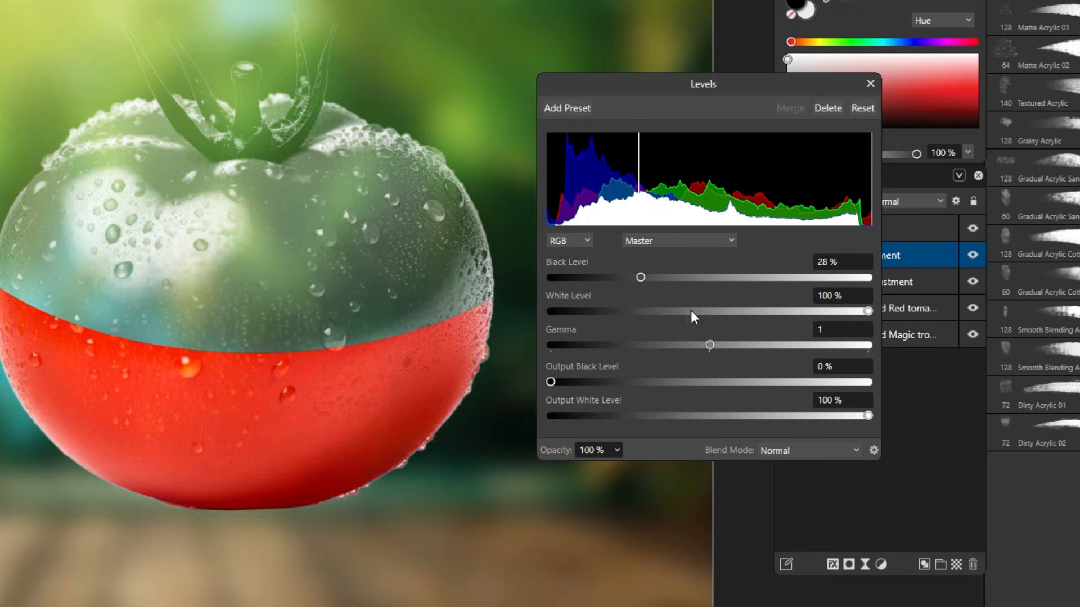
pyautogui.moveTo(866, 311); pyautogui.dragTo(743, 312)
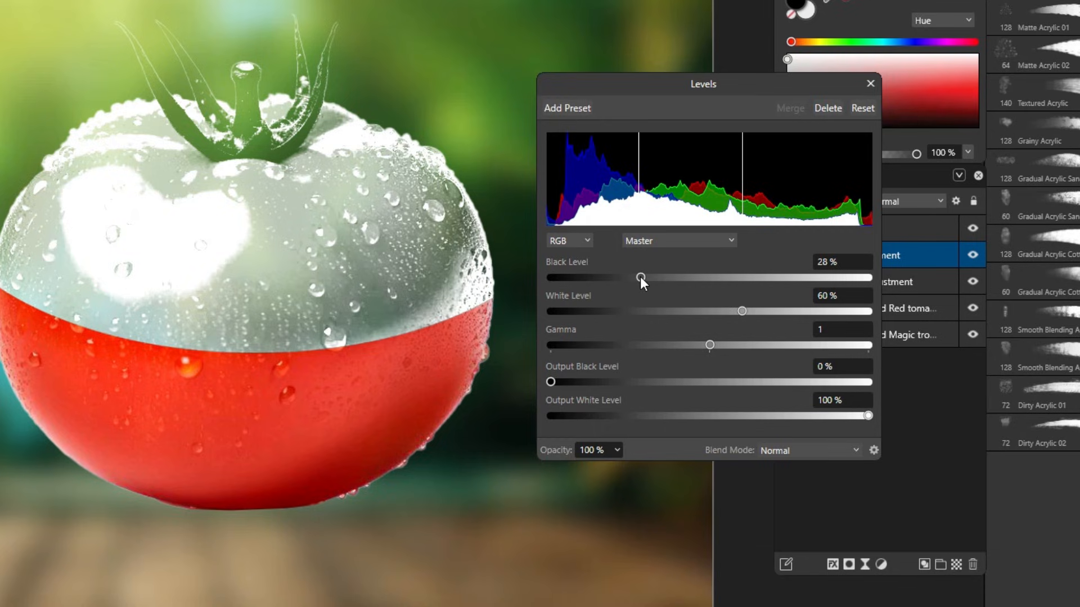
pyautogui.moveTo(642, 278); pyautogui.dragTo(679, 295)
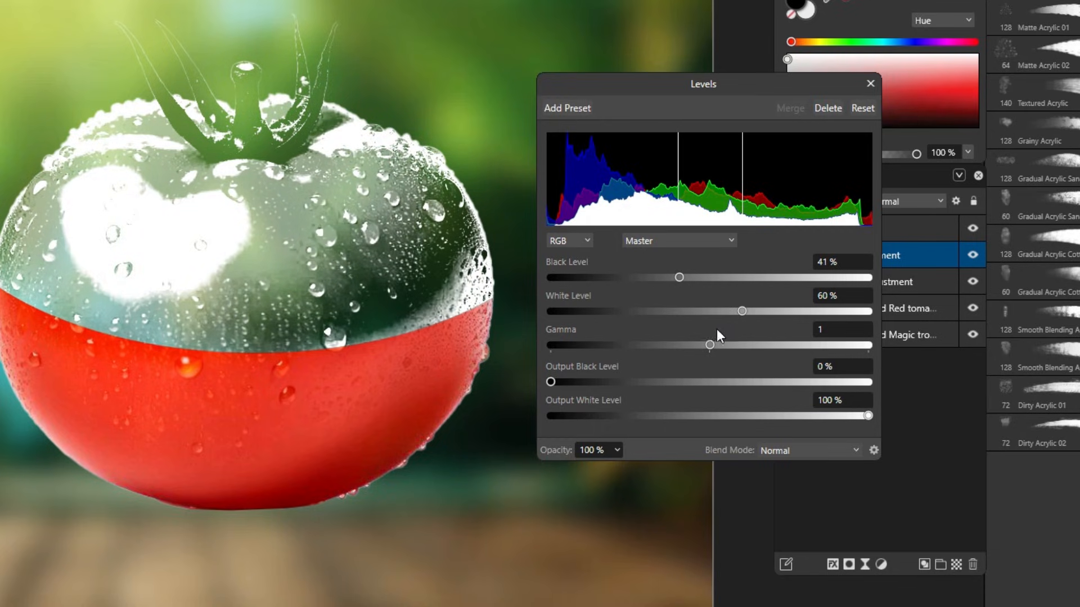
pyautogui.moveTo(745, 309); pyautogui.dragTo(751, 312)
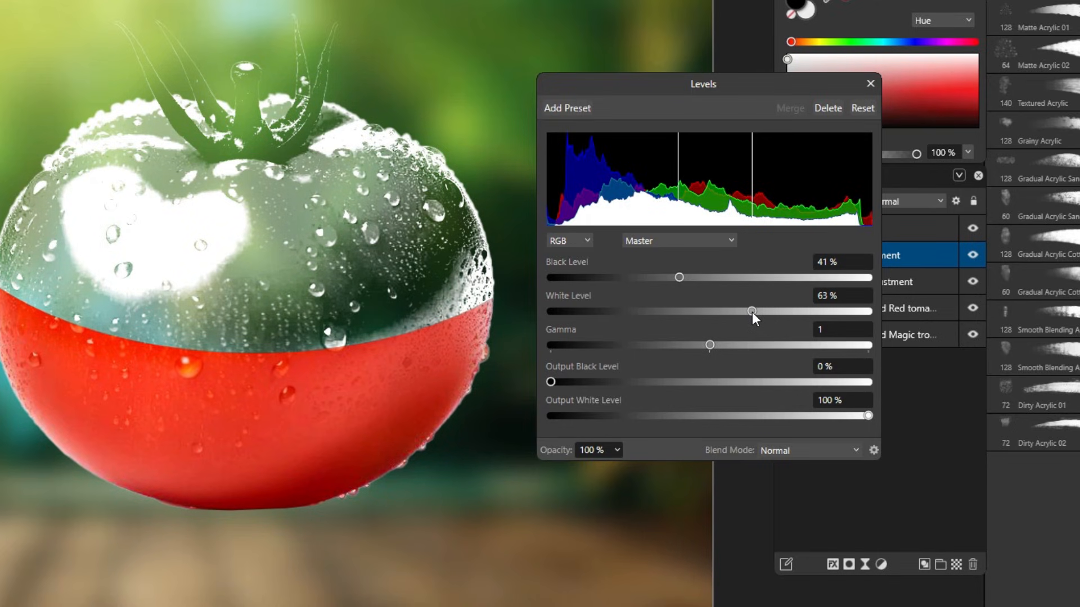
pyautogui.moveTo(680, 280); pyautogui.dragTo(685, 281)
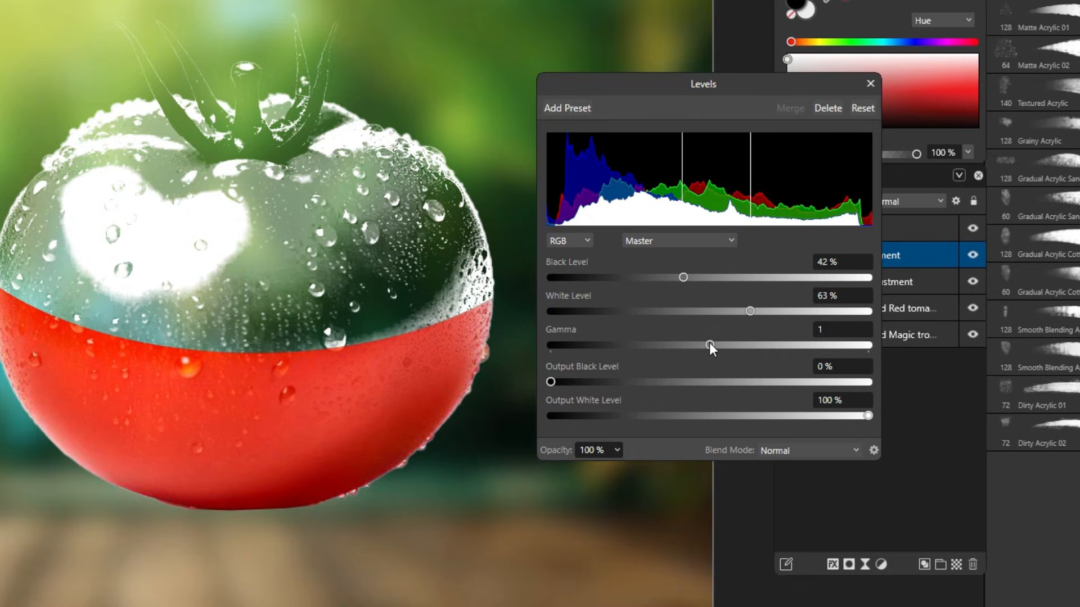
pyautogui.moveTo(714, 344); pyautogui.dragTo(736, 386)
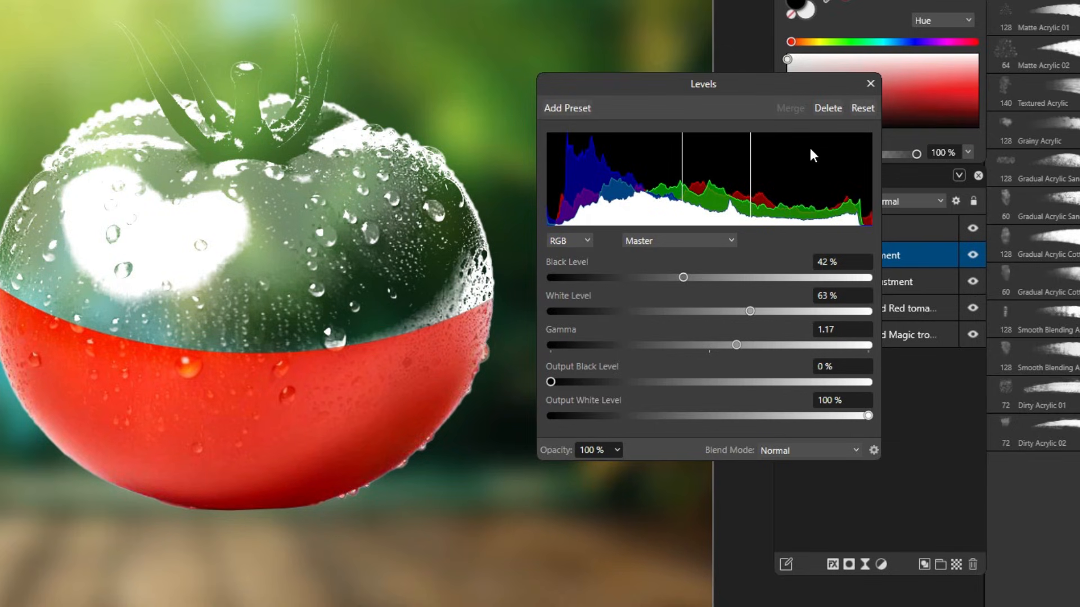
pyautogui.scroll(-2, 197, 273)
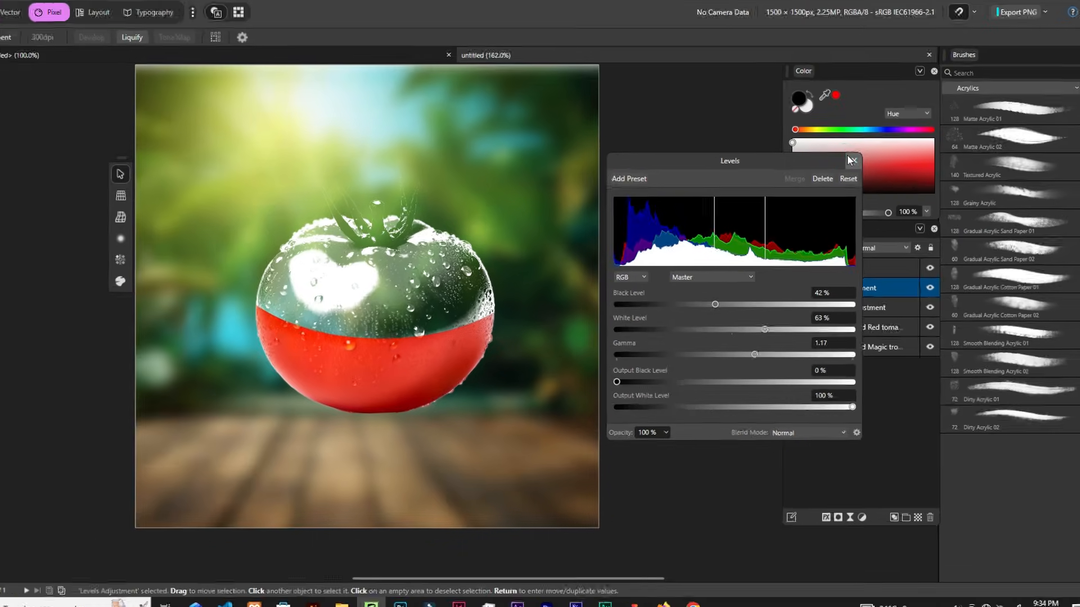
pyautogui.click(870, 83)
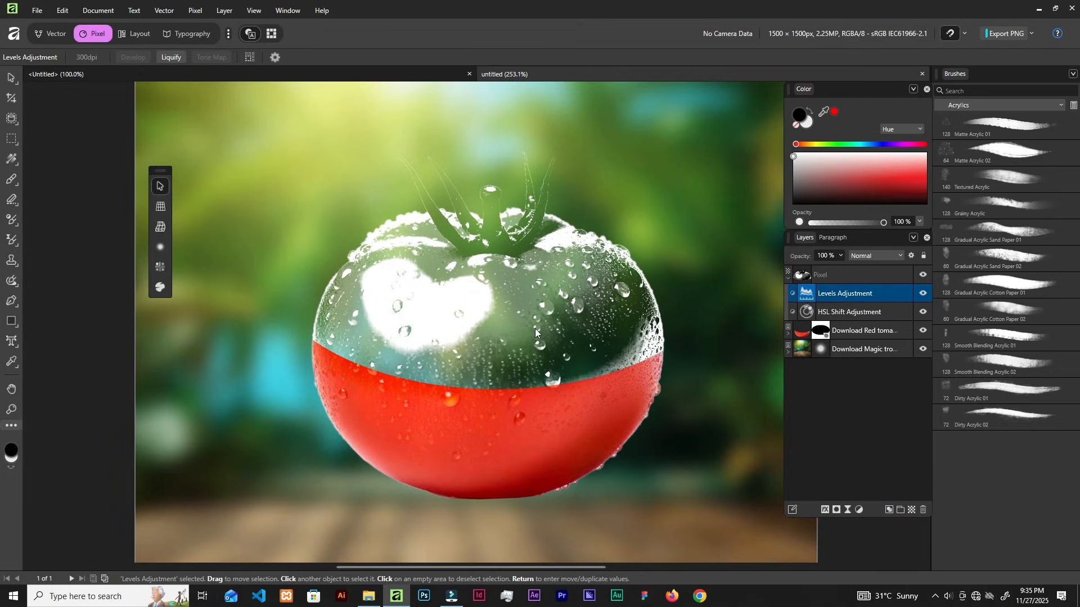
# Bring the tomato slice image from the smart_2 folder in above the tomato top layer, scaling it to about 119% and centring it on the tomato
pyautogui.click(864, 275)
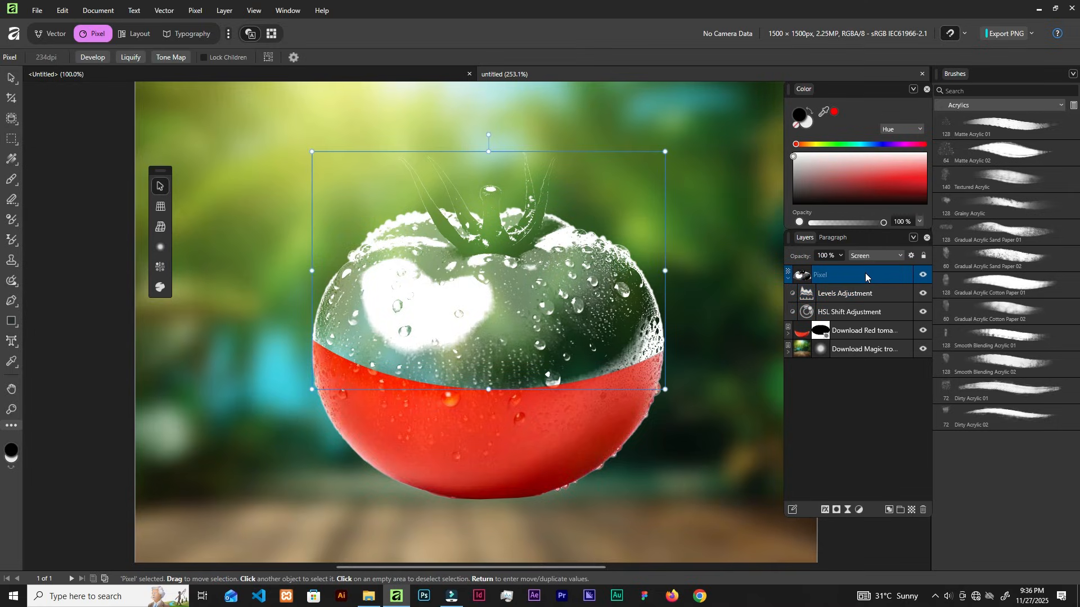
pyautogui.click(787, 278)
pyautogui.click(369, 596)
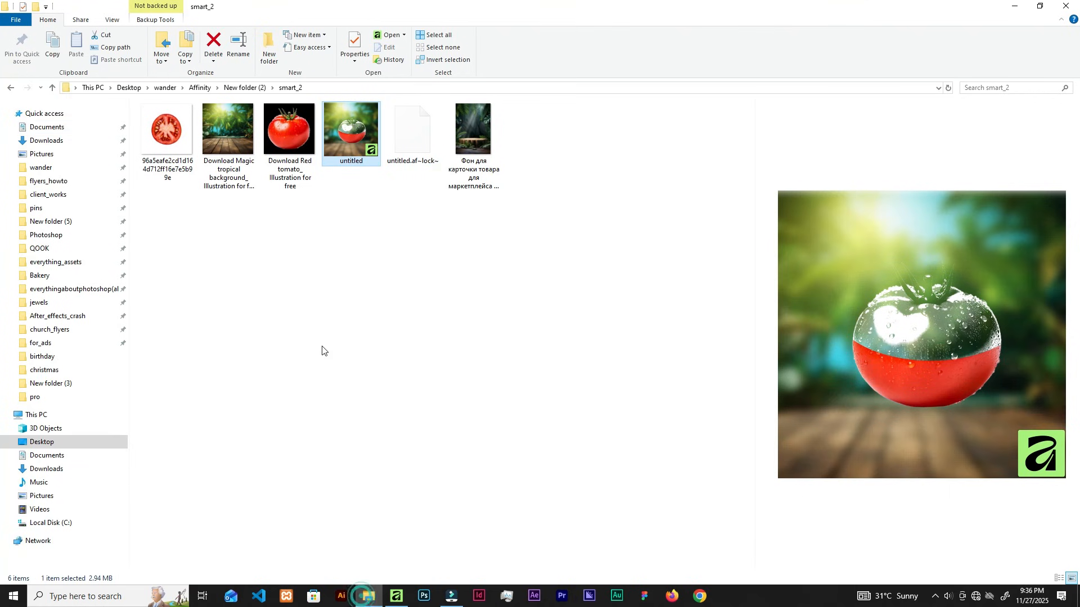
pyautogui.moveTo(166, 129); pyautogui.dragTo(482, 366)
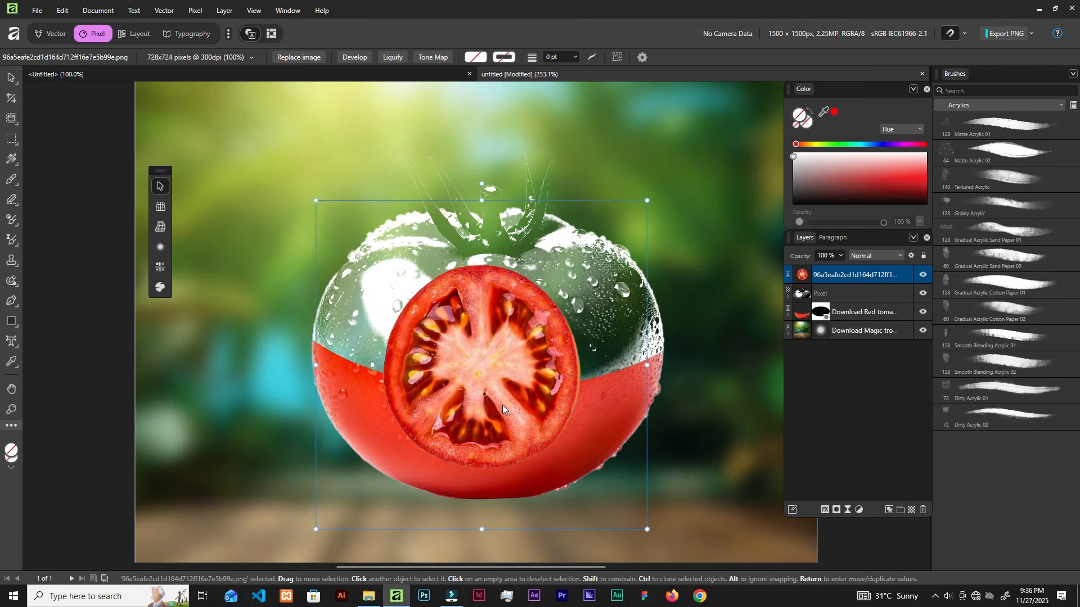
pyautogui.moveTo(502, 405); pyautogui.dragTo(498, 362)
pyautogui.moveTo(642, 321); pyautogui.dragTo(703, 321)
pyautogui.moveTo(526, 334)
pyautogui.mouseDown()
pyautogui.moveTo(503, 333)
pyautogui.moveTo(507, 324)
pyautogui.mouseUp()
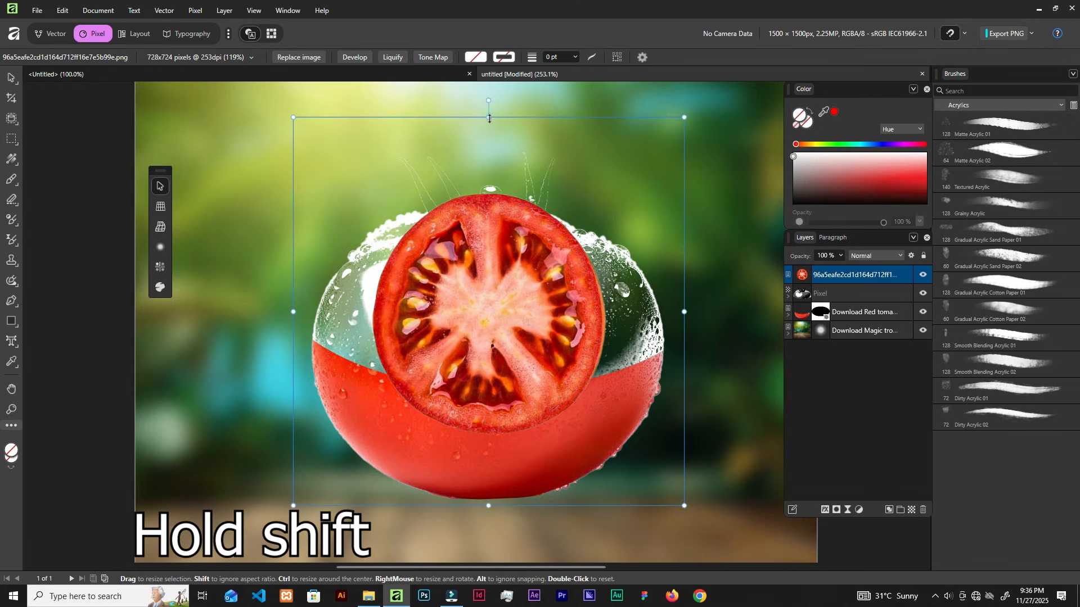
# Squash the tomato slice vertically and stretch it sideways into a flat, wide ellipse, ignoring its aspect ratio
pyautogui.moveTo(488, 117); pyautogui.dragTo(488, 369)
pyautogui.moveTo(486, 453); pyautogui.dragTo(425, 342)
pyautogui.moveTo(620, 323); pyautogui.dragTo(768, 326)
pyautogui.moveTo(539, 328); pyautogui.dragTo(514, 331)
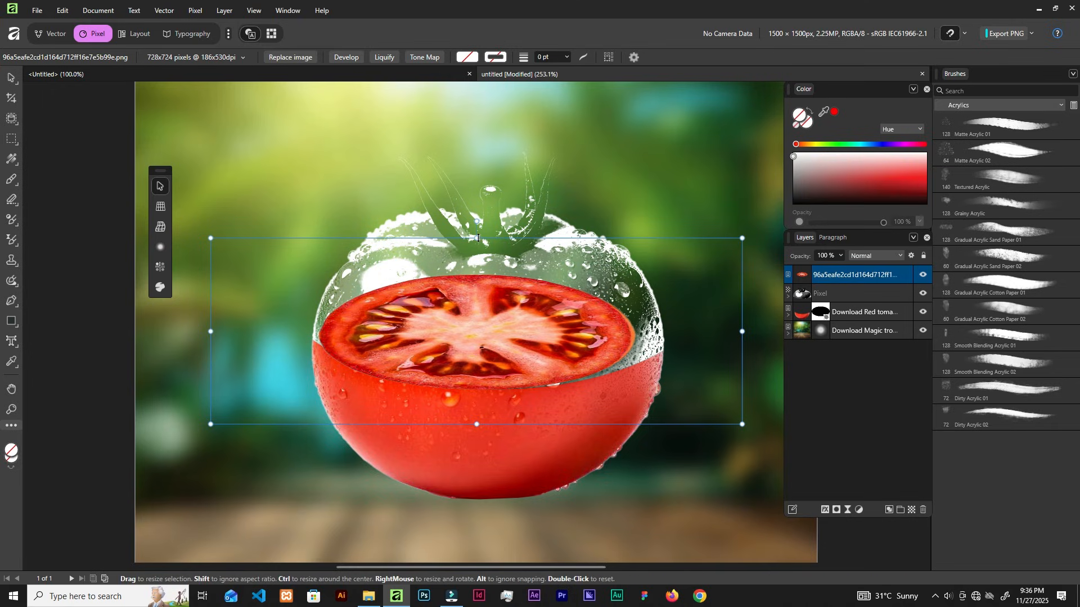
pyautogui.moveTo(478, 238); pyautogui.dragTo(478, 329)
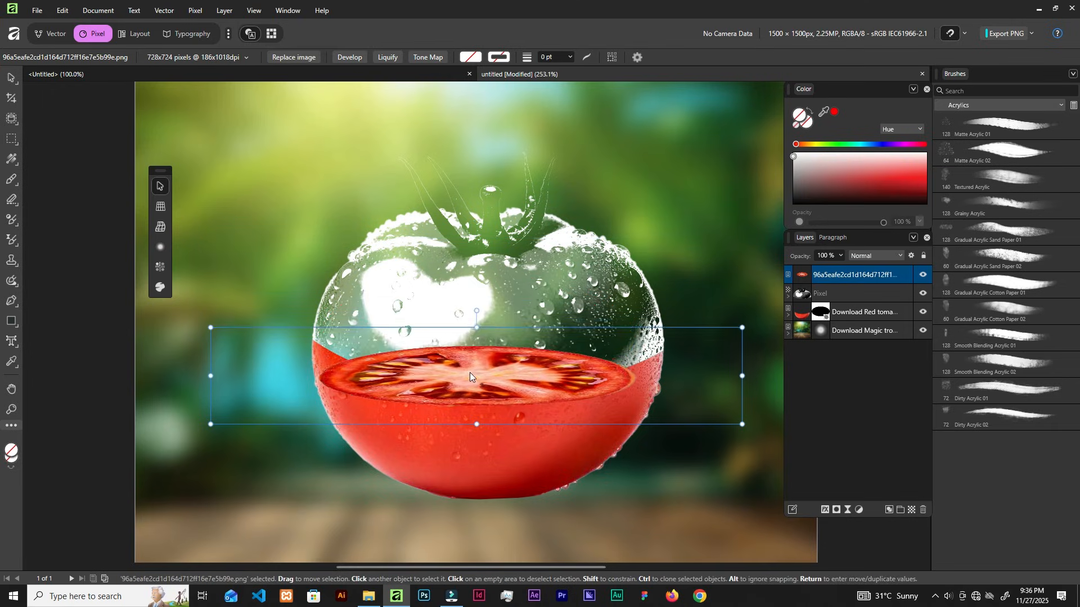
# Move the flattened slice up to the tomato's split and widen its image to about 4.3 in so it spans the tomato's full width
pyautogui.moveTo(470, 372); pyautogui.dragTo(461, 336)
pyautogui.moveTo(734, 381); pyautogui.dragTo(777, 385)
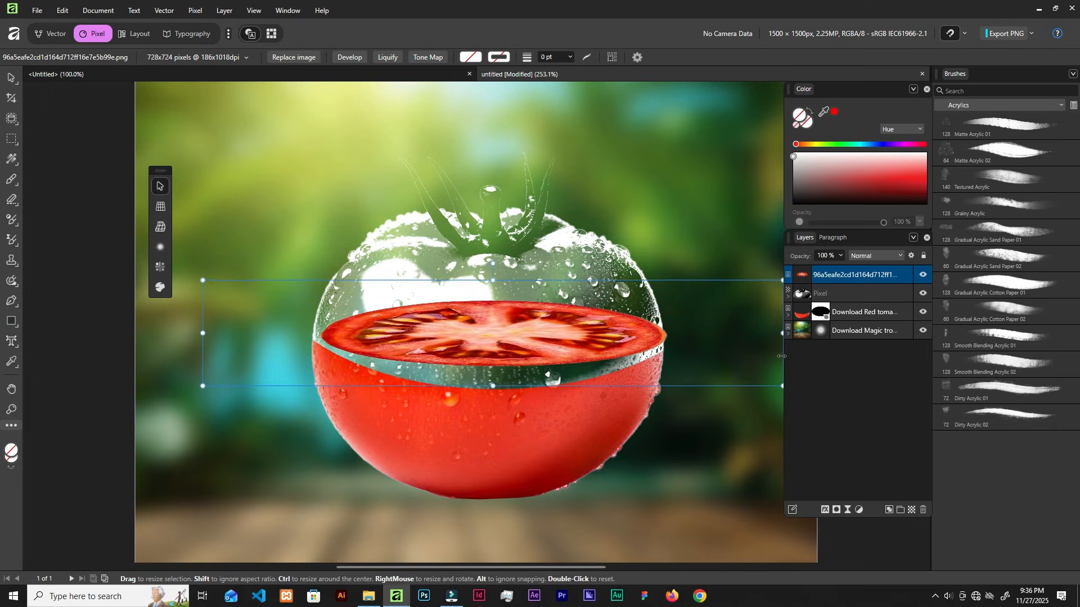
pyautogui.moveTo(203, 333); pyautogui.dragTo(195, 333)
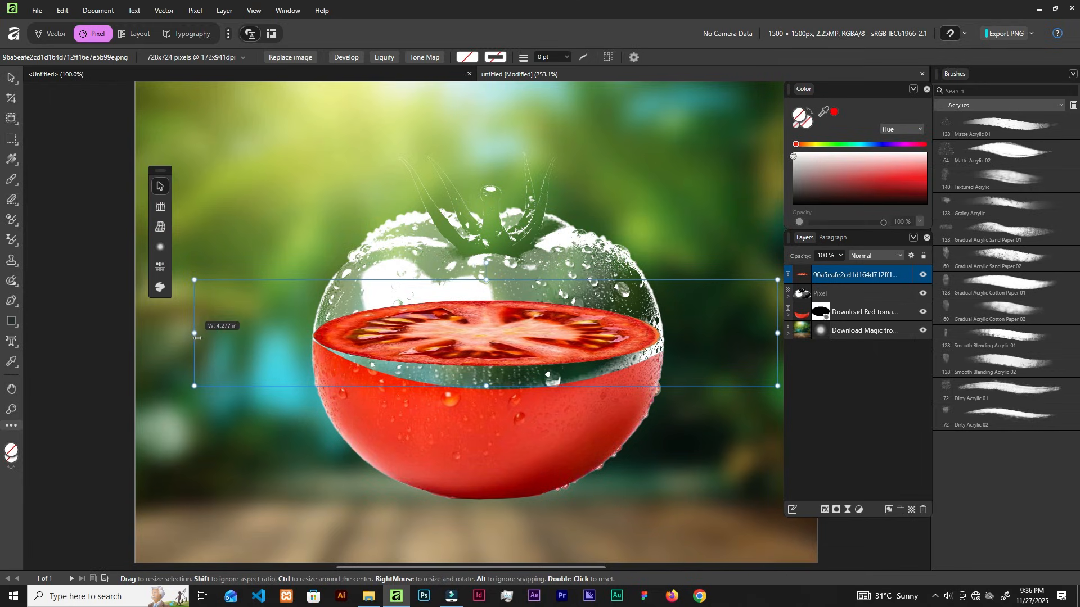
pyautogui.moveTo(777, 385); pyautogui.dragTo(780, 387)
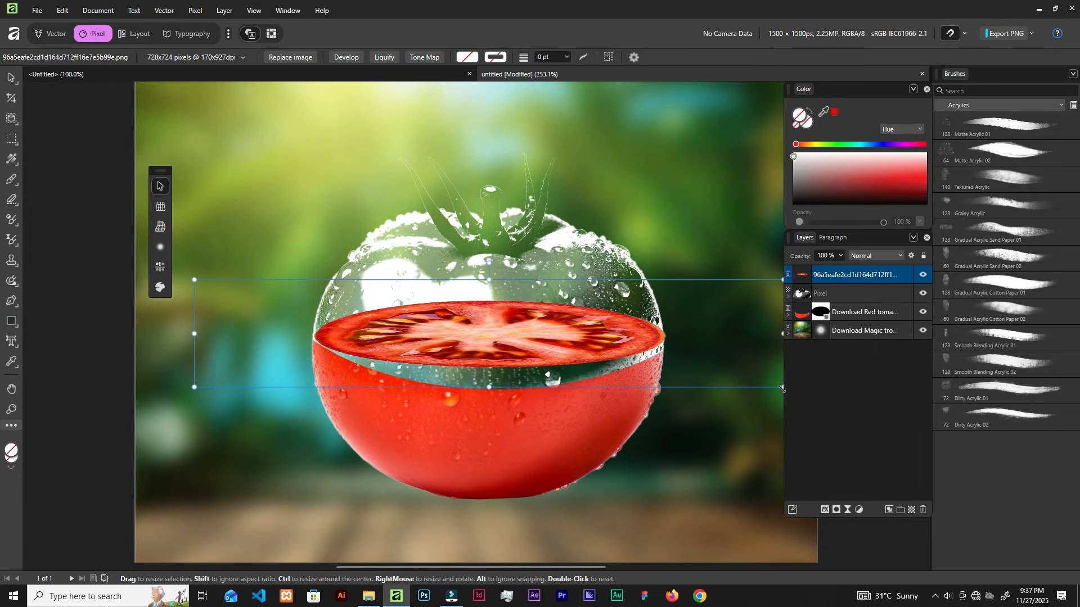
# Nudge the tomato slice down slightly and mesh-warp its front edge downward to cover the gap above the red lower half
pyautogui.moveTo(536, 306); pyautogui.dragTo(554, 326)
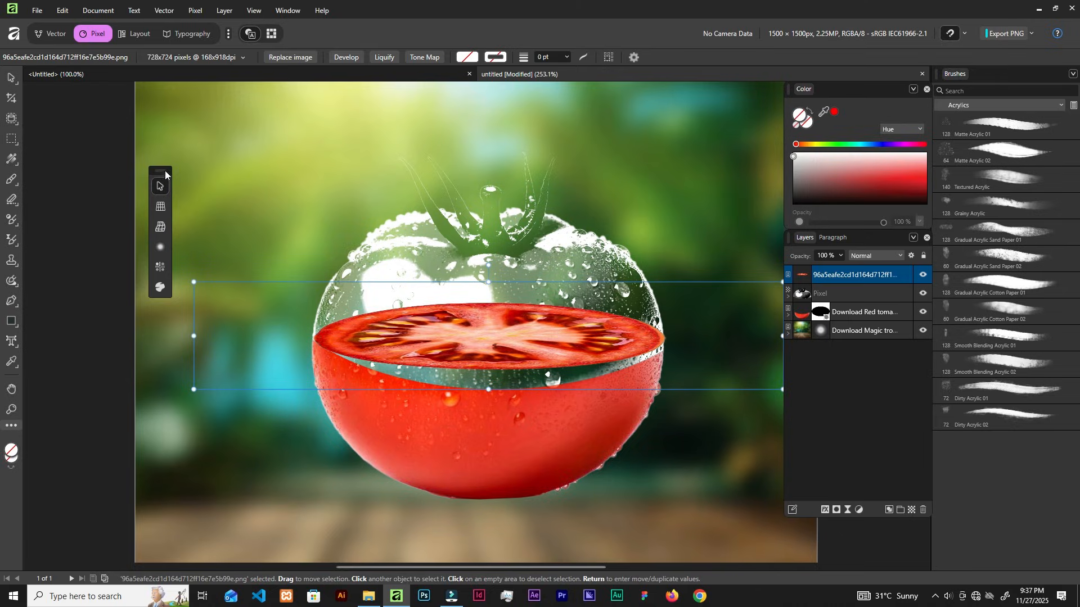
pyautogui.click(17, 84)
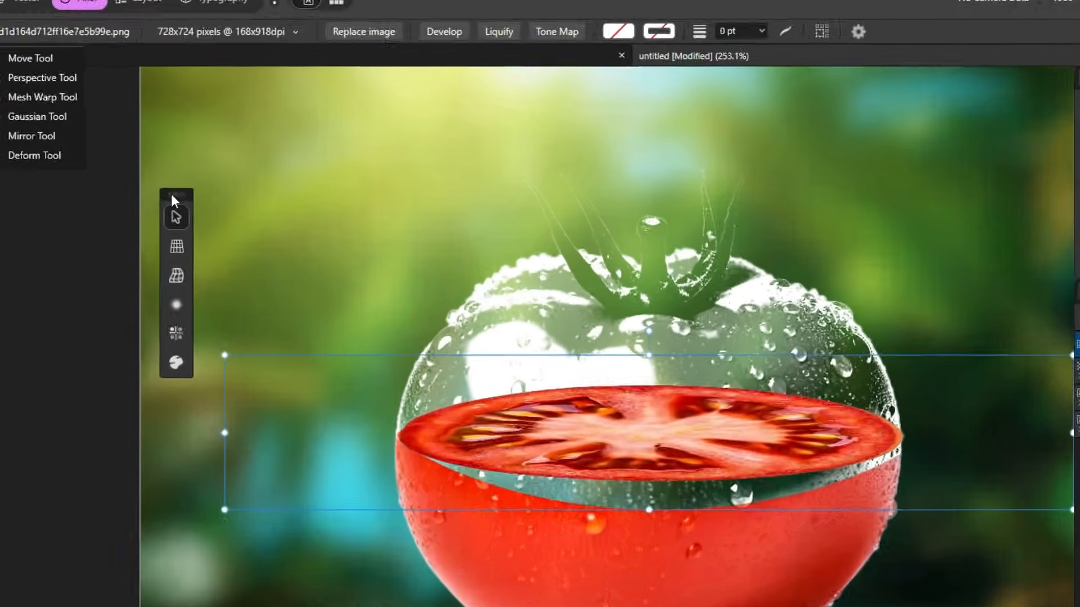
pyautogui.moveTo(172, 198); pyautogui.dragTo(325, 202)
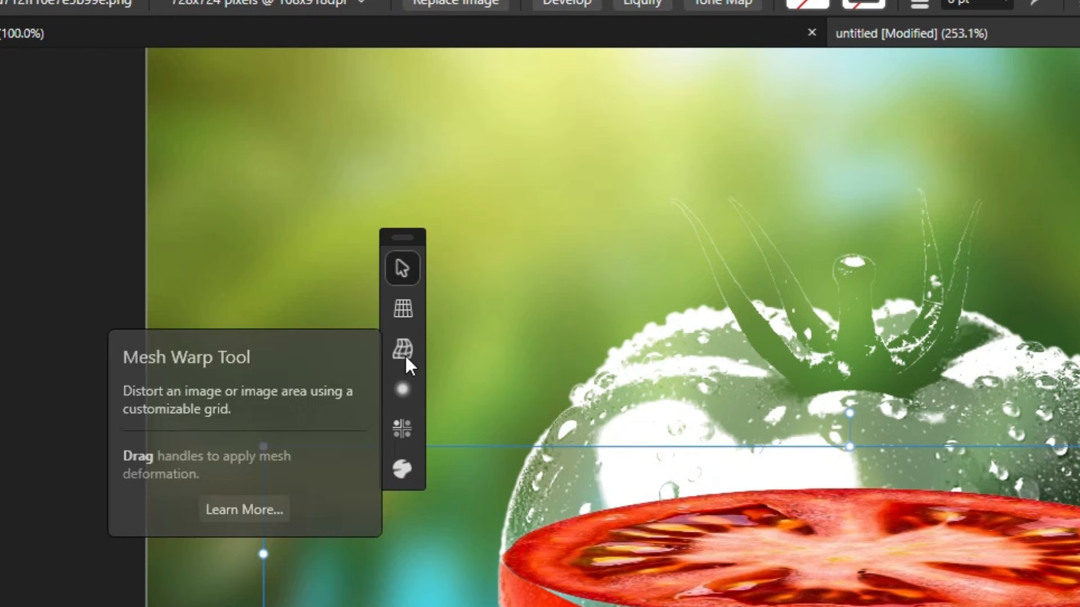
pyautogui.click(405, 350)
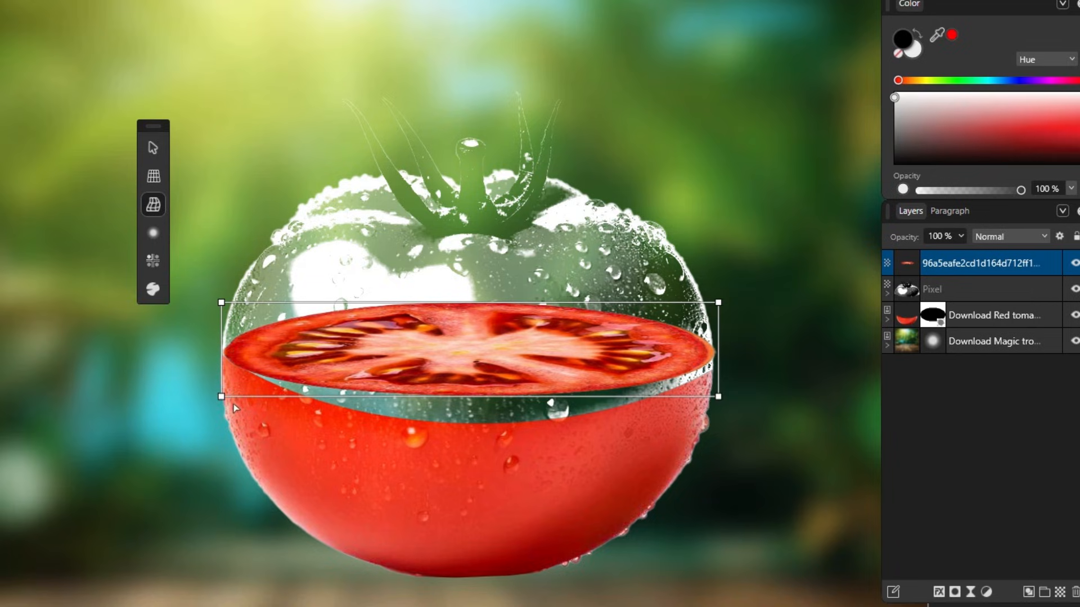
pyautogui.click(221, 397)
pyautogui.moveTo(471, 401); pyautogui.dragTo(471, 426)
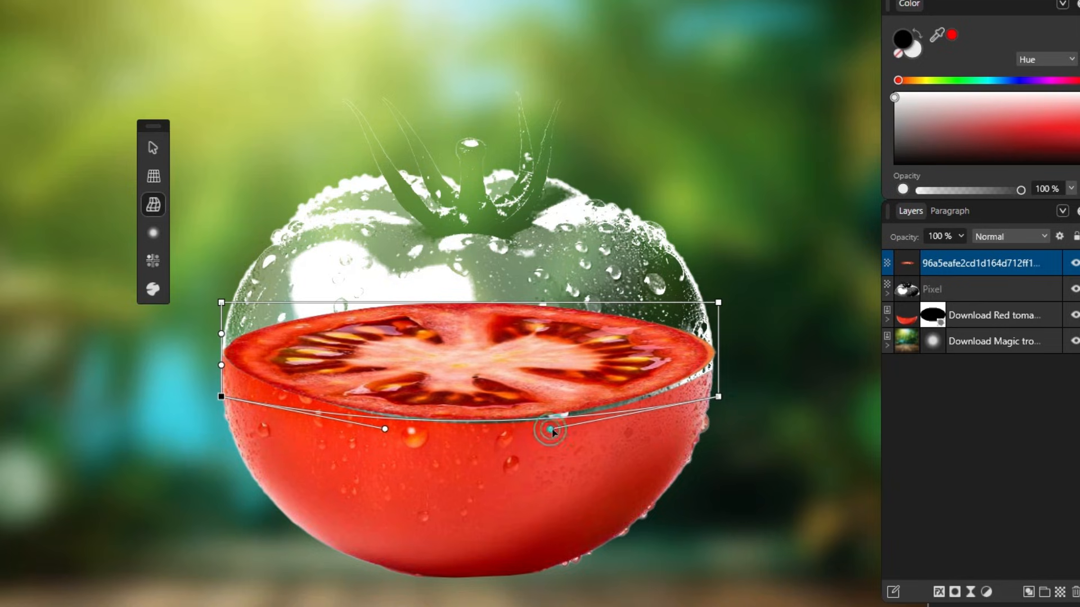
pyautogui.moveTo(551, 429); pyautogui.dragTo(562, 437)
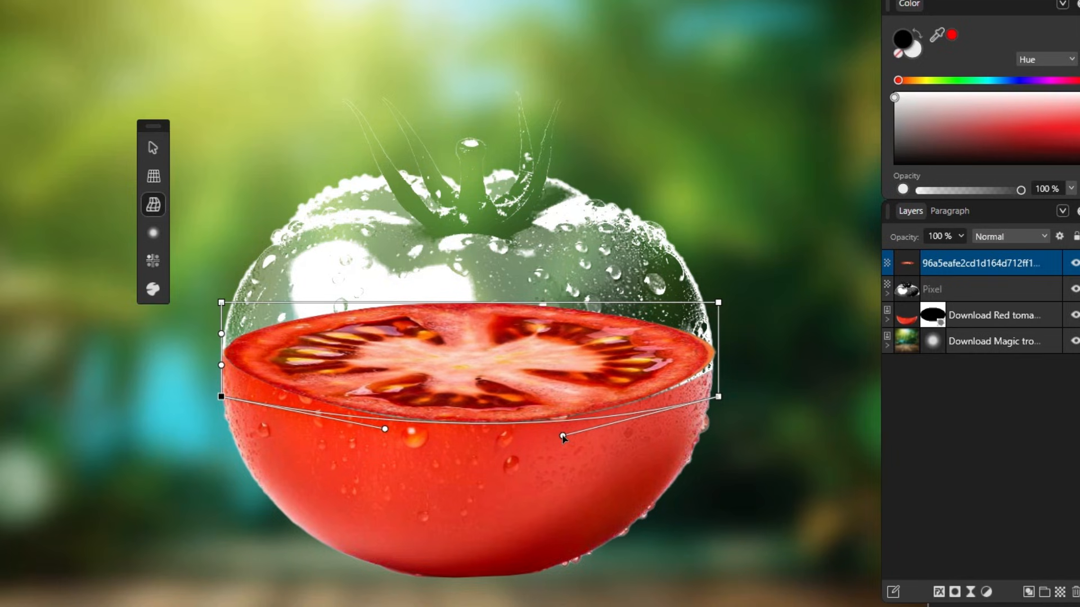
# Lower both upper corners of the slice's warp mesh and even out the curve of its back edge
pyautogui.click(719, 303)
pyautogui.moveTo(721, 305); pyautogui.dragTo(719, 325)
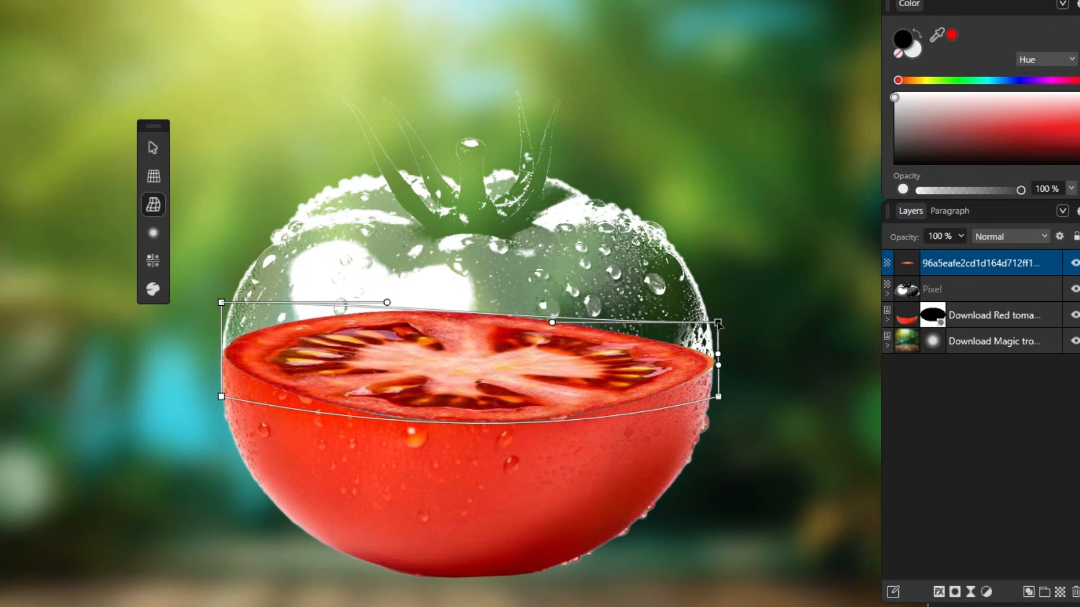
pyautogui.click(221, 302)
pyautogui.moveTo(221, 302); pyautogui.dragTo(219, 316)
pyautogui.moveTo(552, 324); pyautogui.dragTo(567, 318)
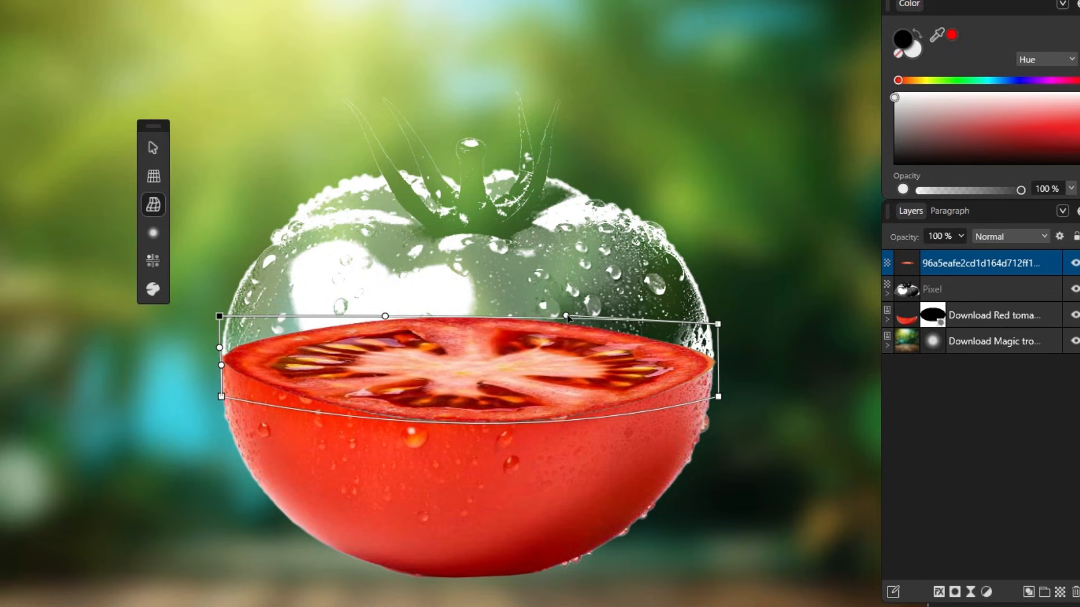
# Fine-tune the front edge's curve and bend the middle of the slice's back edge downward to flatten it
pyautogui.click(456, 305)
pyautogui.moveTo(221, 397); pyautogui.dragTo(221, 397)
pyautogui.moveTo(384, 429); pyautogui.dragTo(384, 433)
pyautogui.moveTo(474, 318); pyautogui.dragTo(480, 345)
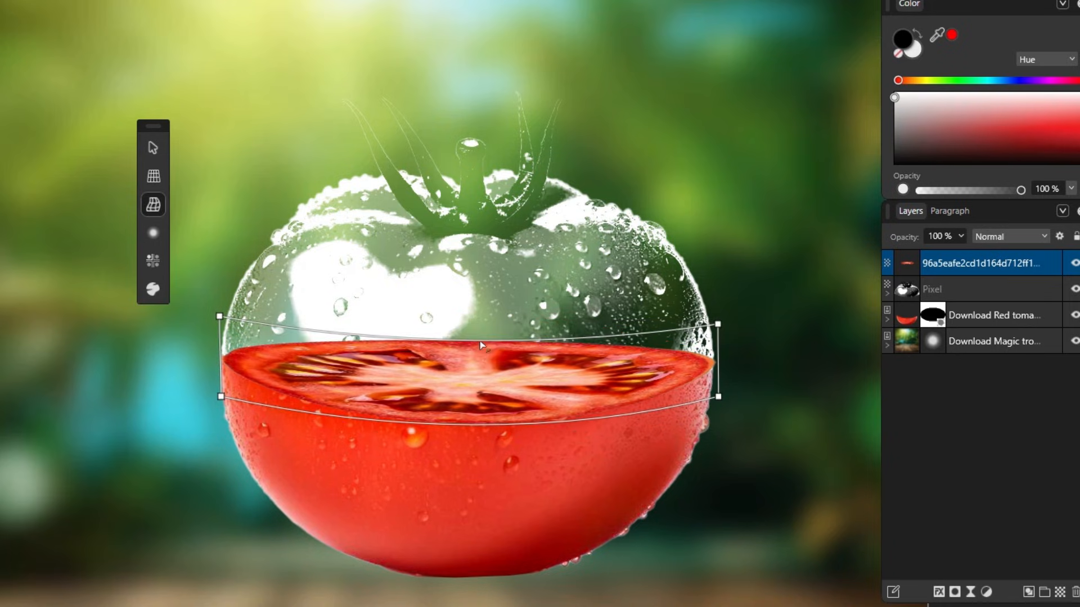
# Add an HSL adjustment and nest it inside the tomato slice layer so it affects only the slice
pyautogui.scroll(-3, 471, 333)
pyautogui.press('space')
pyautogui.moveTo(553, 414); pyautogui.dragTo(542, 408)
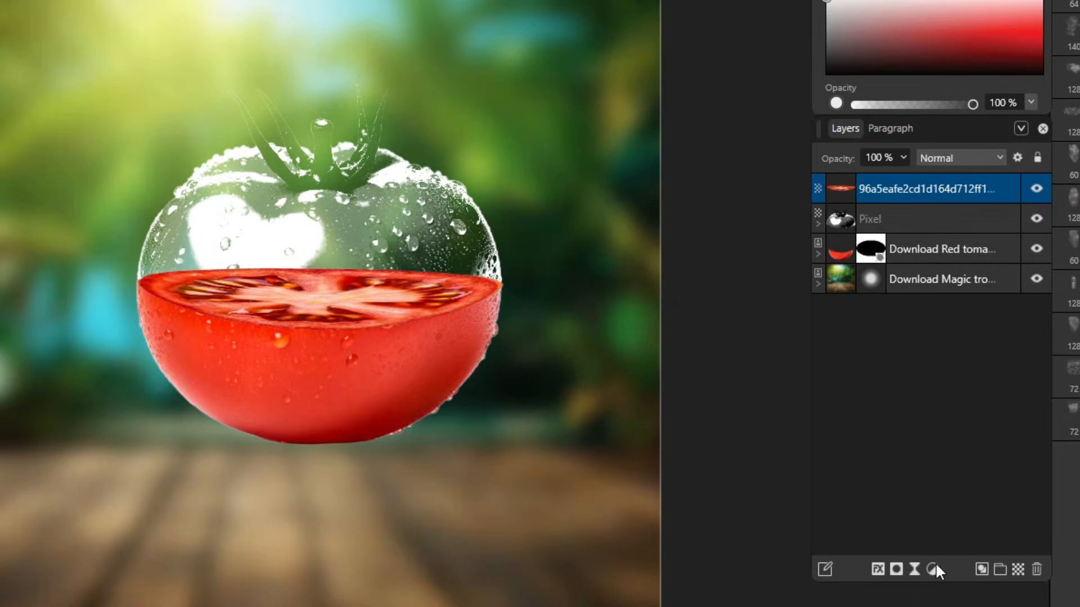
pyautogui.click(858, 510)
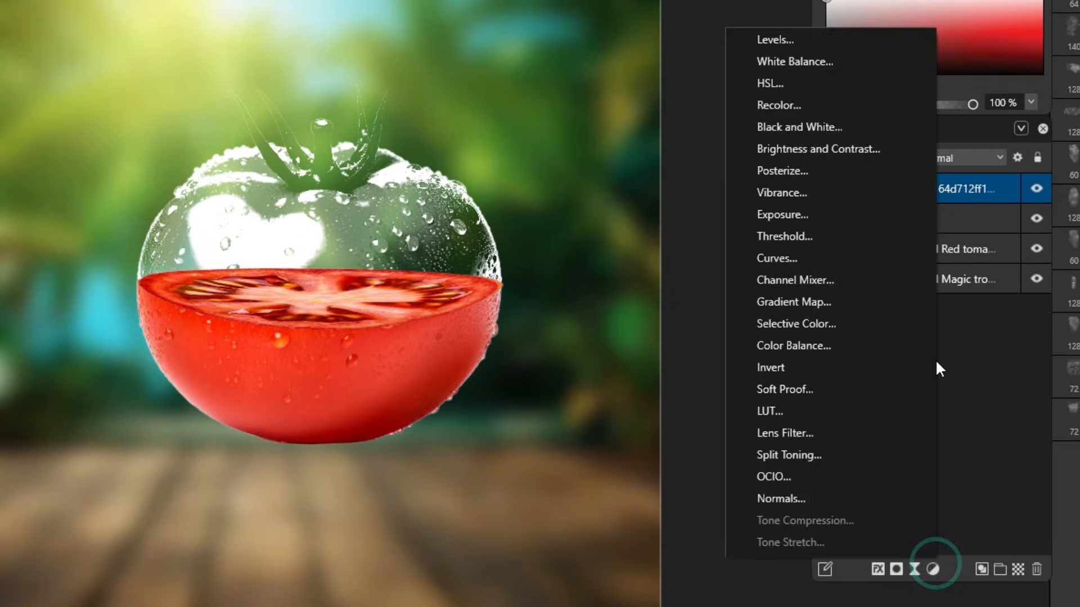
pyautogui.click(800, 82)
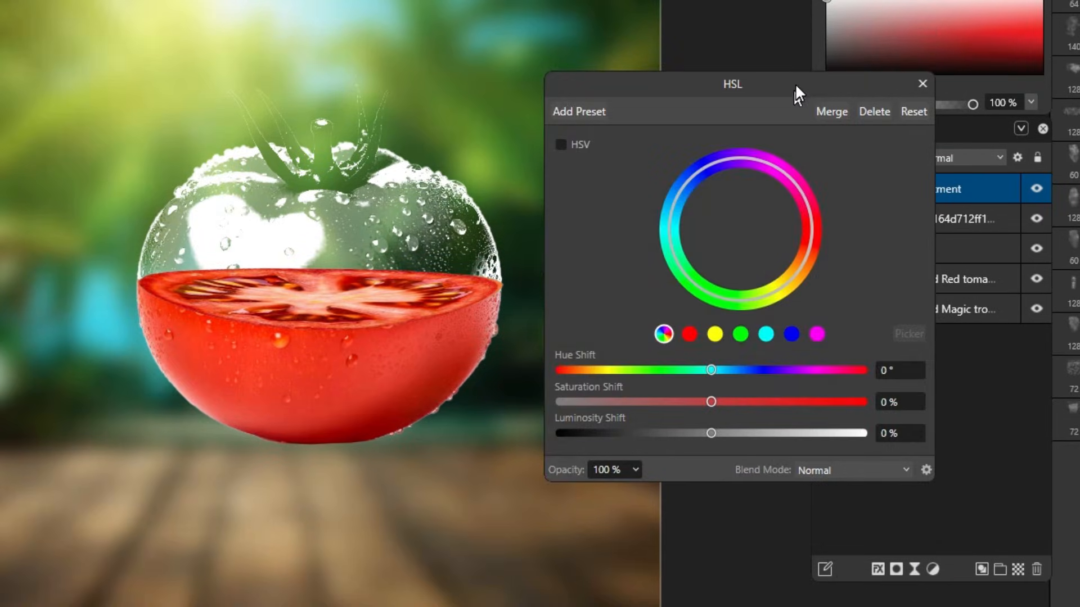
pyautogui.moveTo(794, 82); pyautogui.dragTo(622, 76)
pyautogui.moveTo(889, 211); pyautogui.dragTo(970, 214)
pyautogui.moveTo(532, 77); pyautogui.dragTo(698, 56)
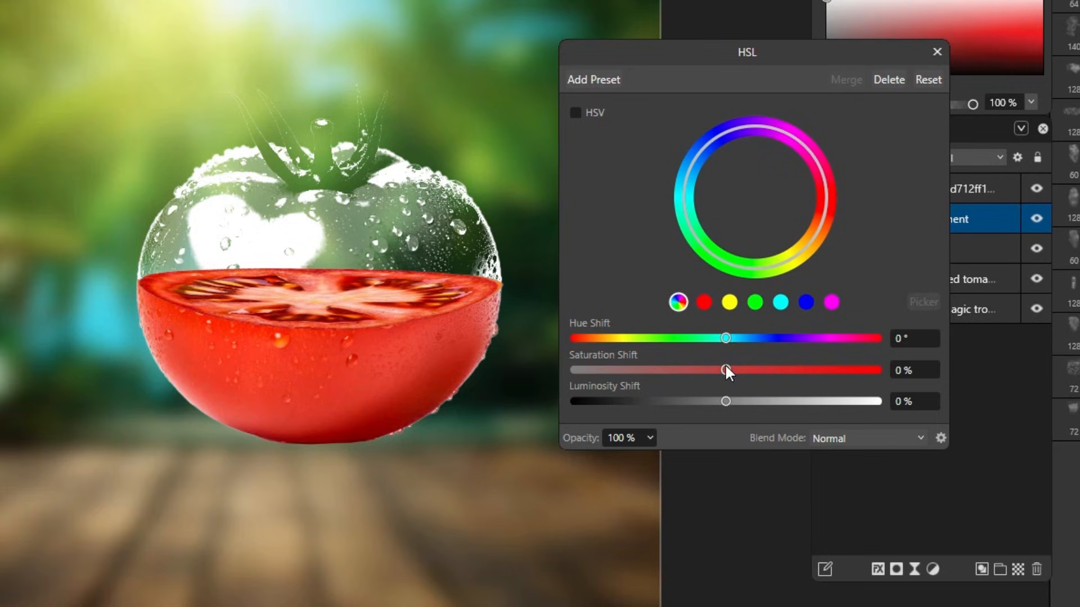
# Set the slice's HSL saturation shift to -28% and luminosity shift to -15%
pyautogui.moveTo(726, 370); pyautogui.dragTo(676, 371)
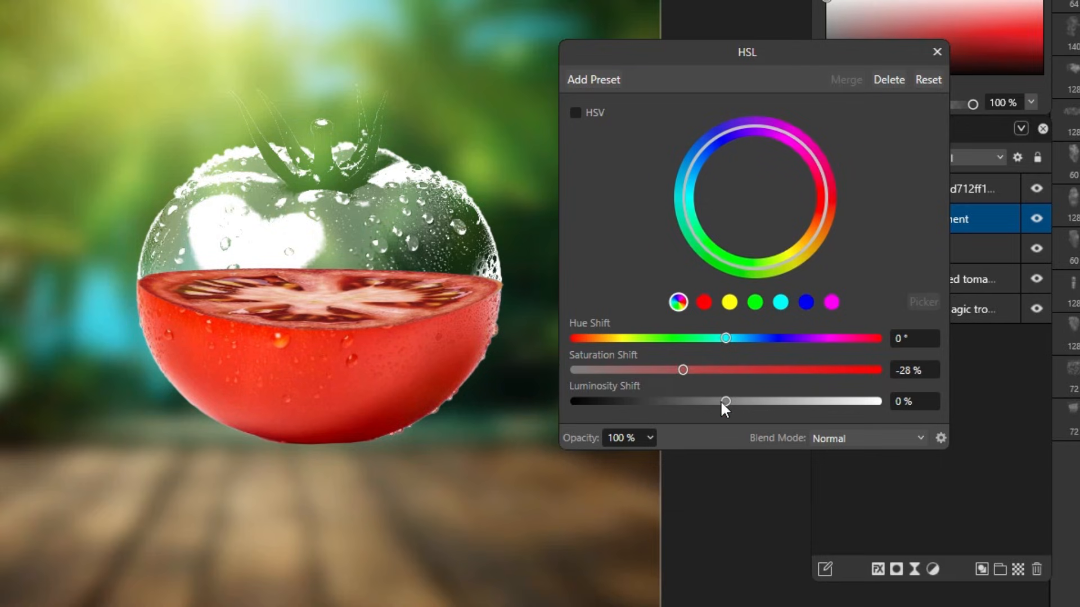
pyautogui.moveTo(723, 402); pyautogui.dragTo(707, 403)
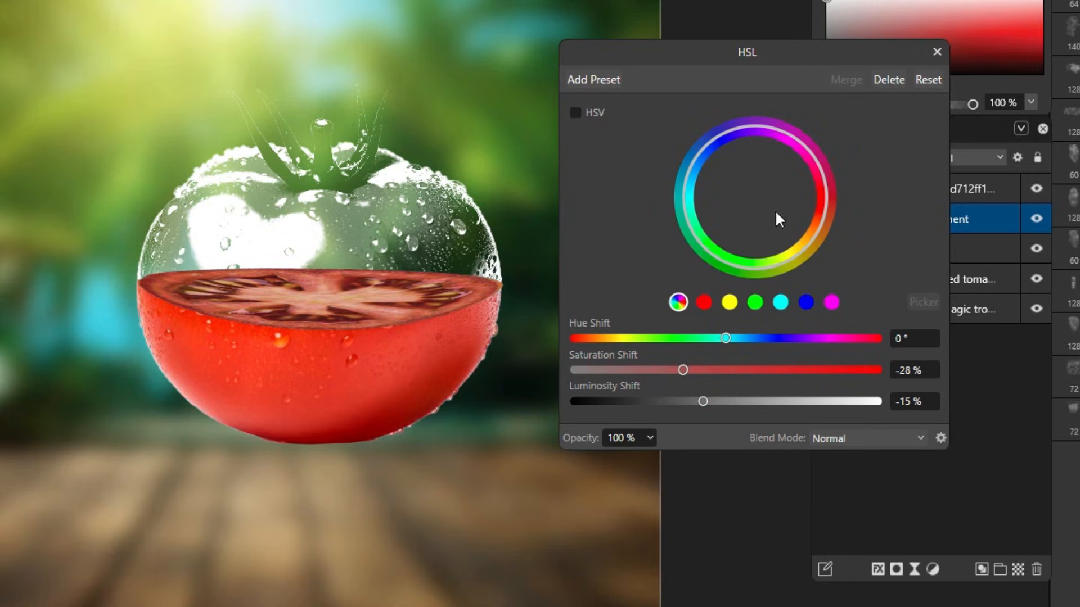
pyautogui.click(937, 51)
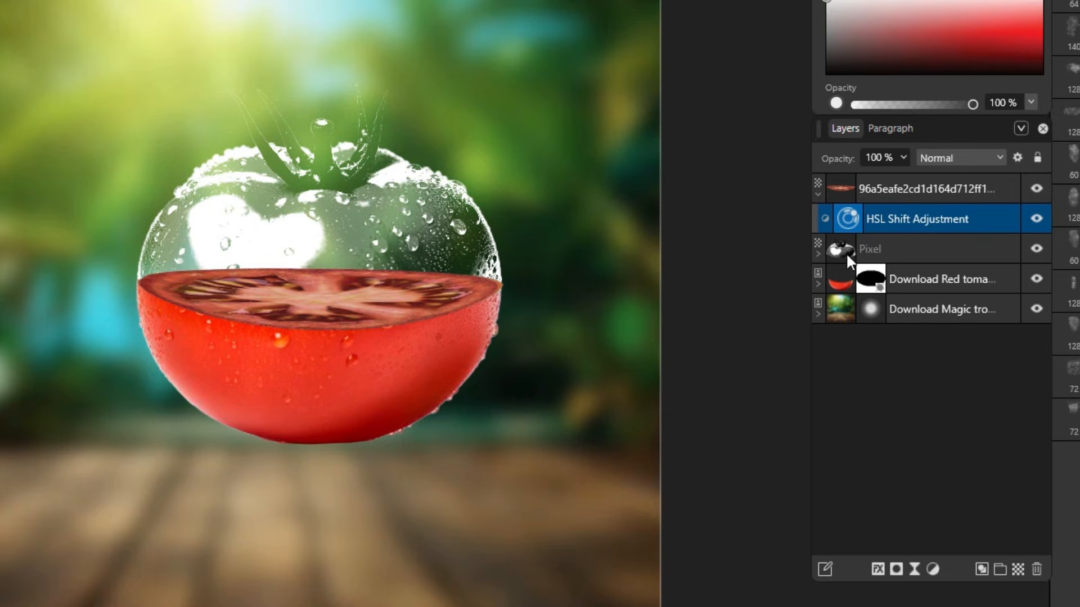
# Change the transparent tomato top's Levels adjustment to a black level of 30%, white level of 60% and gamma of 1.519
pyautogui.click(890, 248)
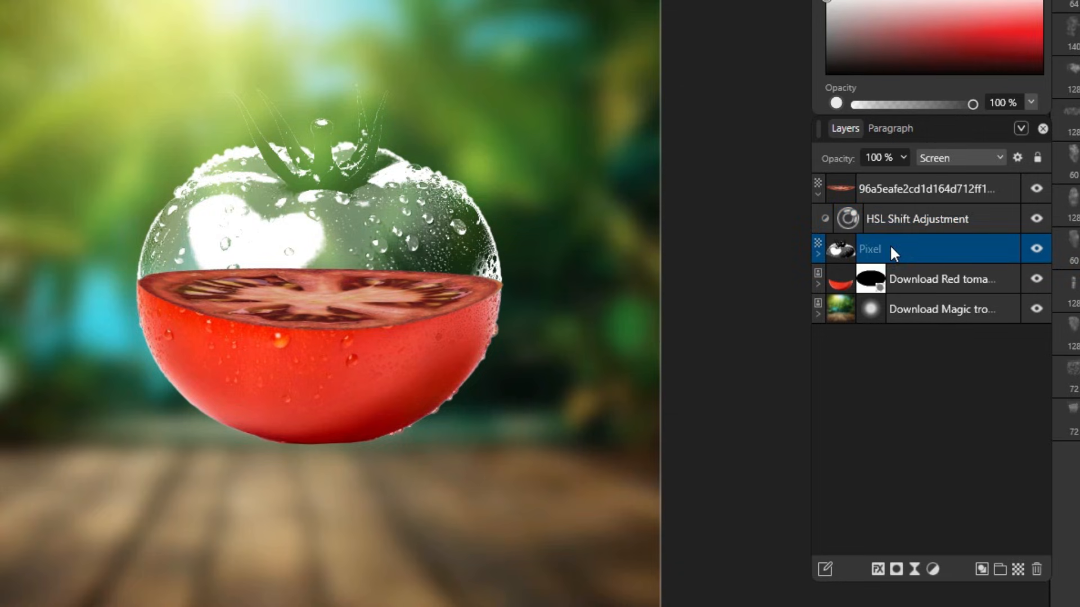
pyautogui.click(818, 254)
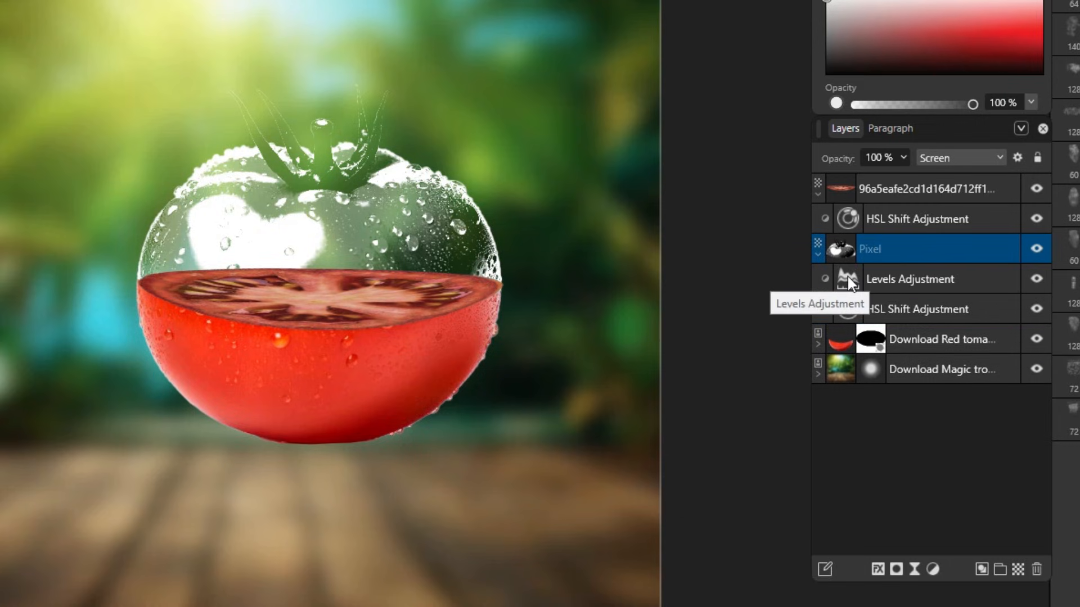
pyautogui.doubleClick(850, 279)
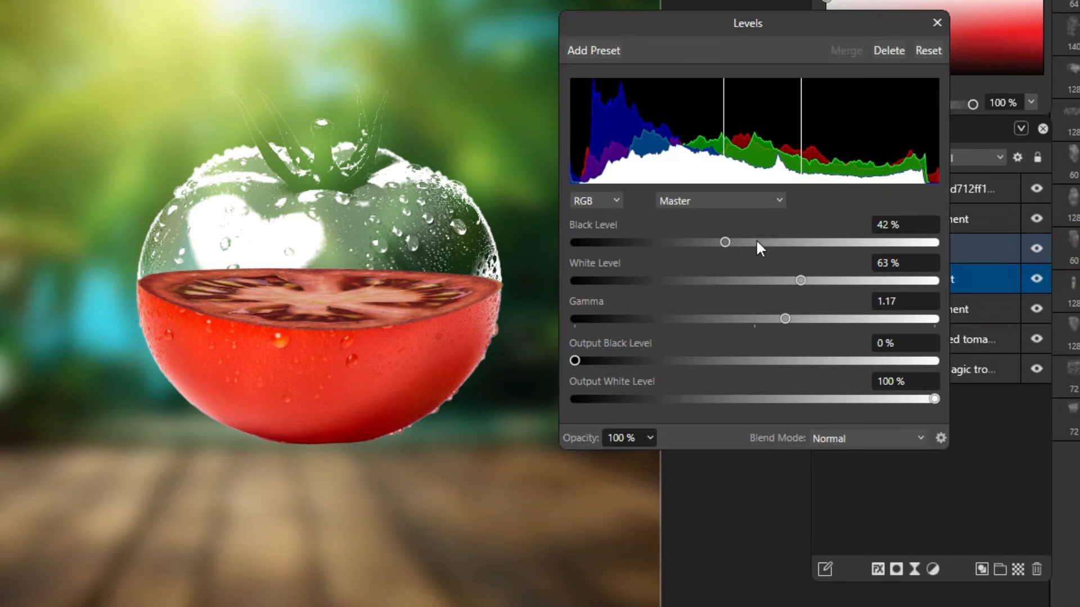
pyautogui.moveTo(725, 242)
pyautogui.mouseDown()
pyautogui.moveTo(734, 242)
pyautogui.moveTo(719, 242)
pyautogui.mouseUp()
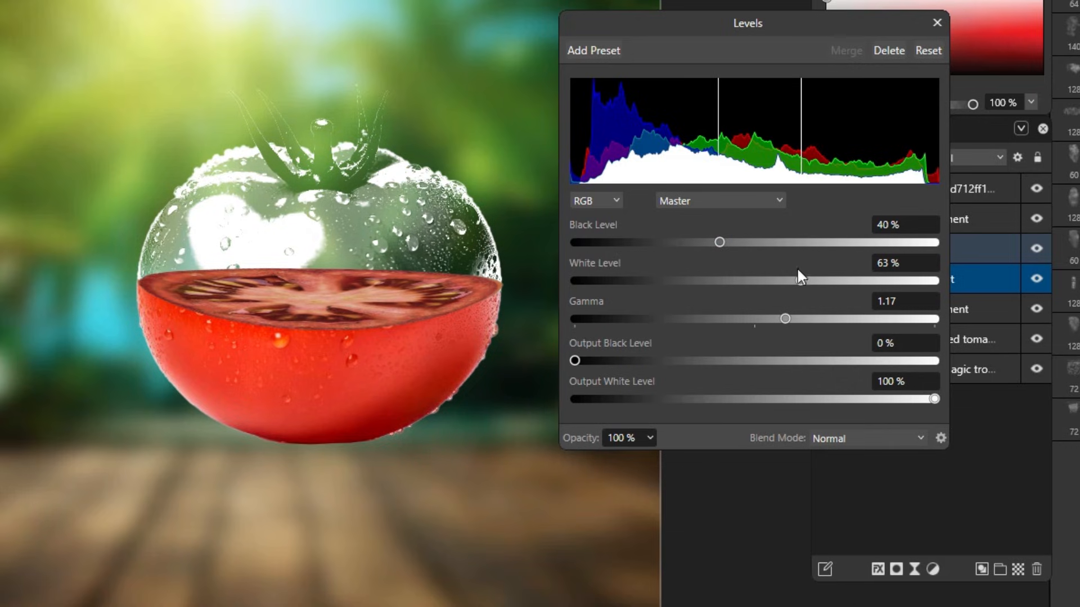
pyautogui.moveTo(801, 280)
pyautogui.mouseDown()
pyautogui.moveTo(780, 280)
pyautogui.moveTo(781, 317)
pyautogui.moveTo(855, 325)
pyautogui.moveTo(791, 281)
pyautogui.mouseUp()
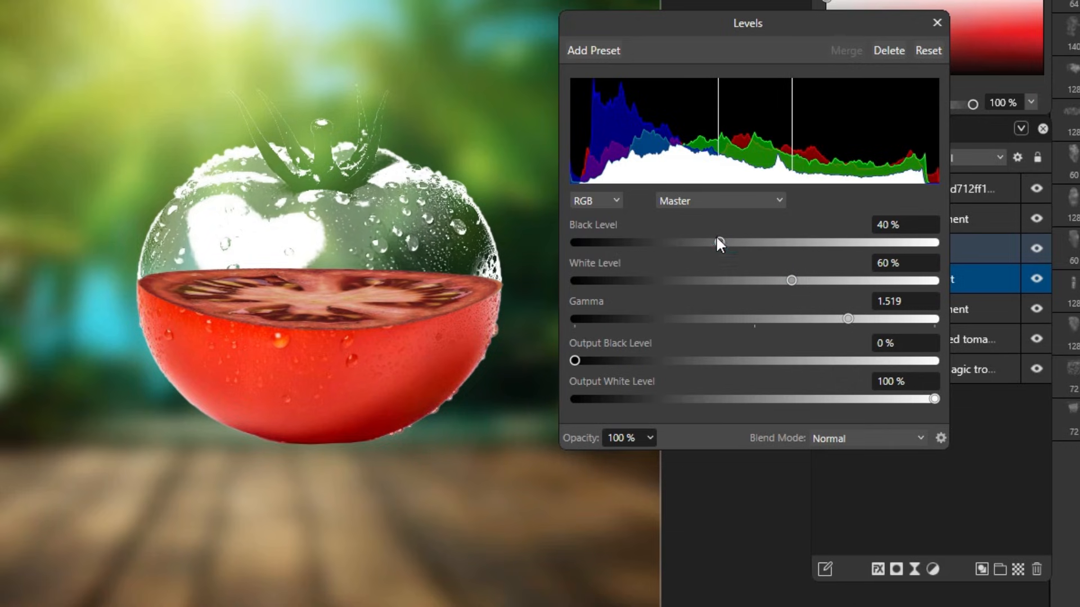
pyautogui.moveTo(719, 241); pyautogui.dragTo(682, 253)
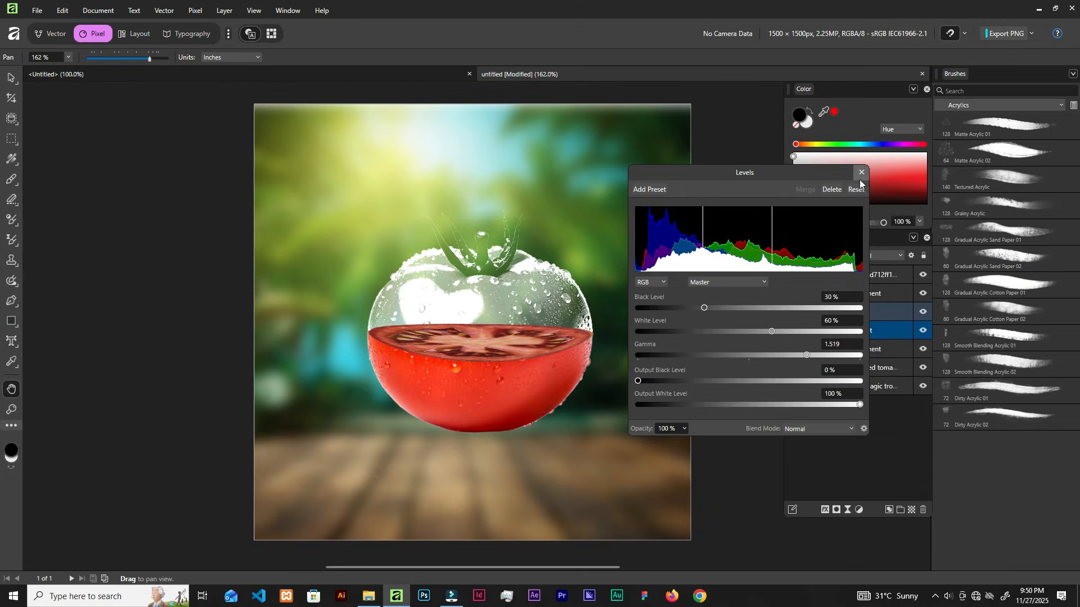
pyautogui.click(860, 173)
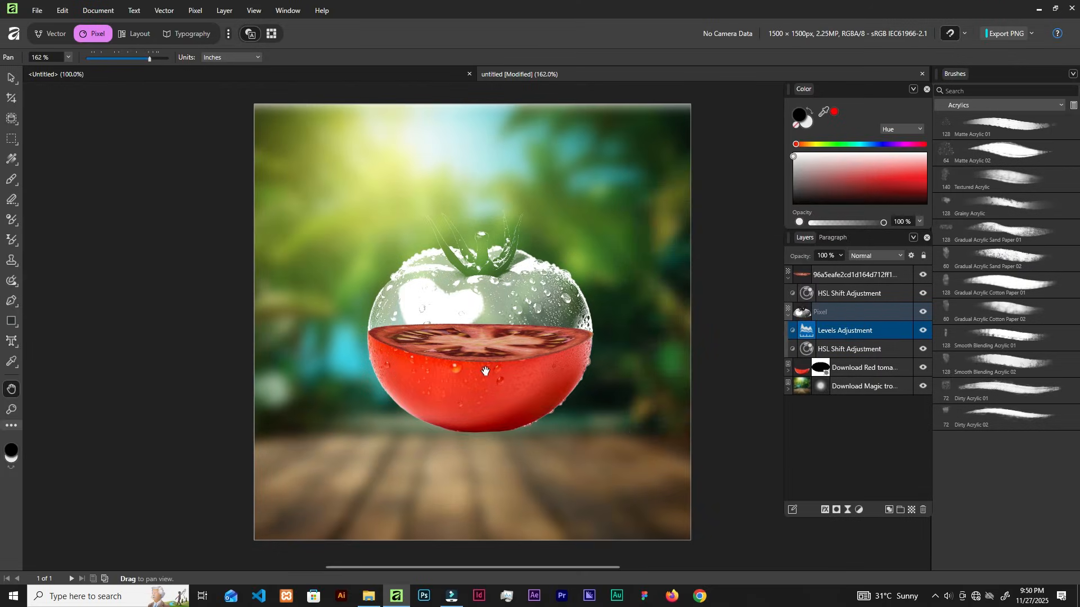